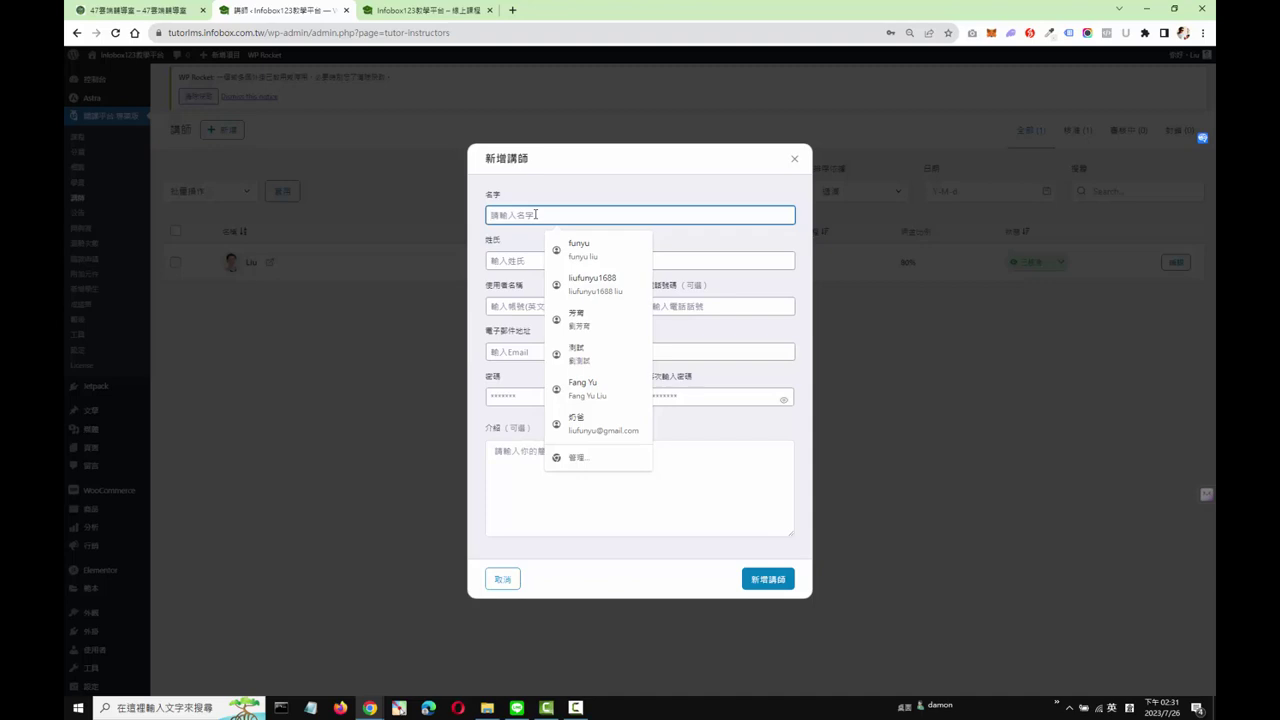
Step: Enter the instructor's first name, last name and username, and autofill the e-mail and phone
{"action": "type", "text": "l"}
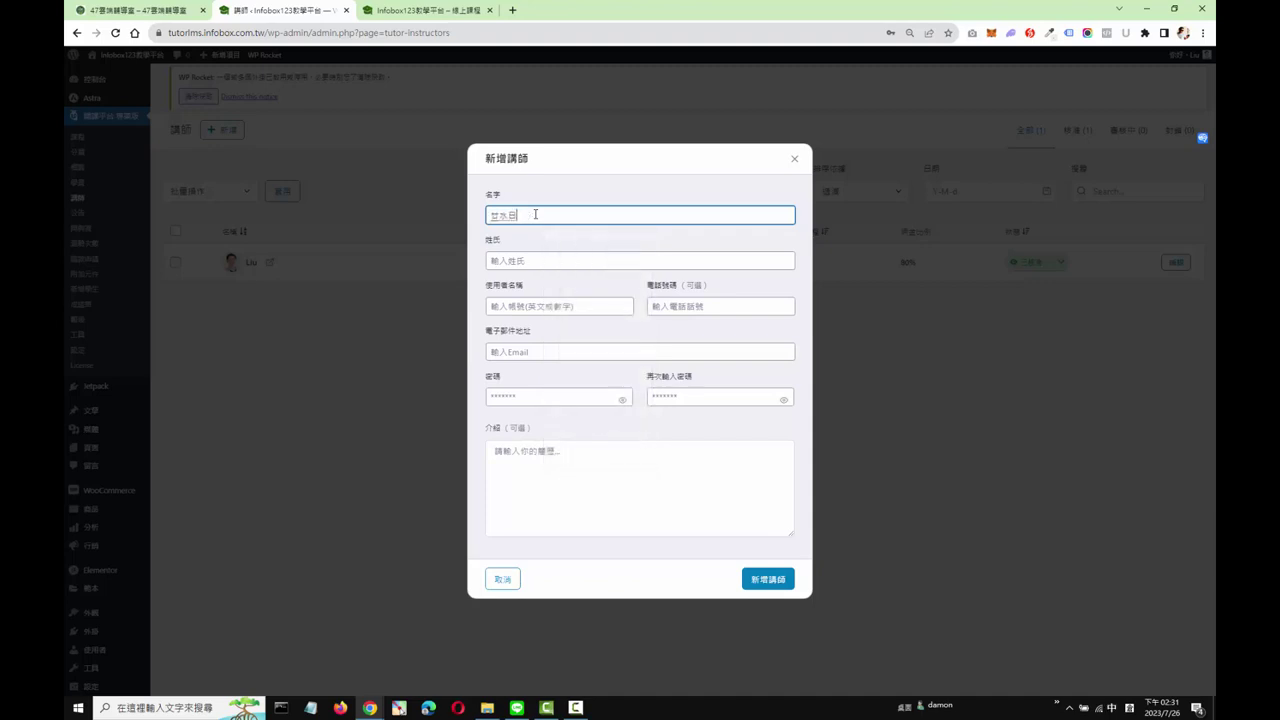
{"action": "type", "text": "eachera"}
{"action": "left_click", "coordinate": [545, 261]}
{"action": "type", "text": "LIU"}
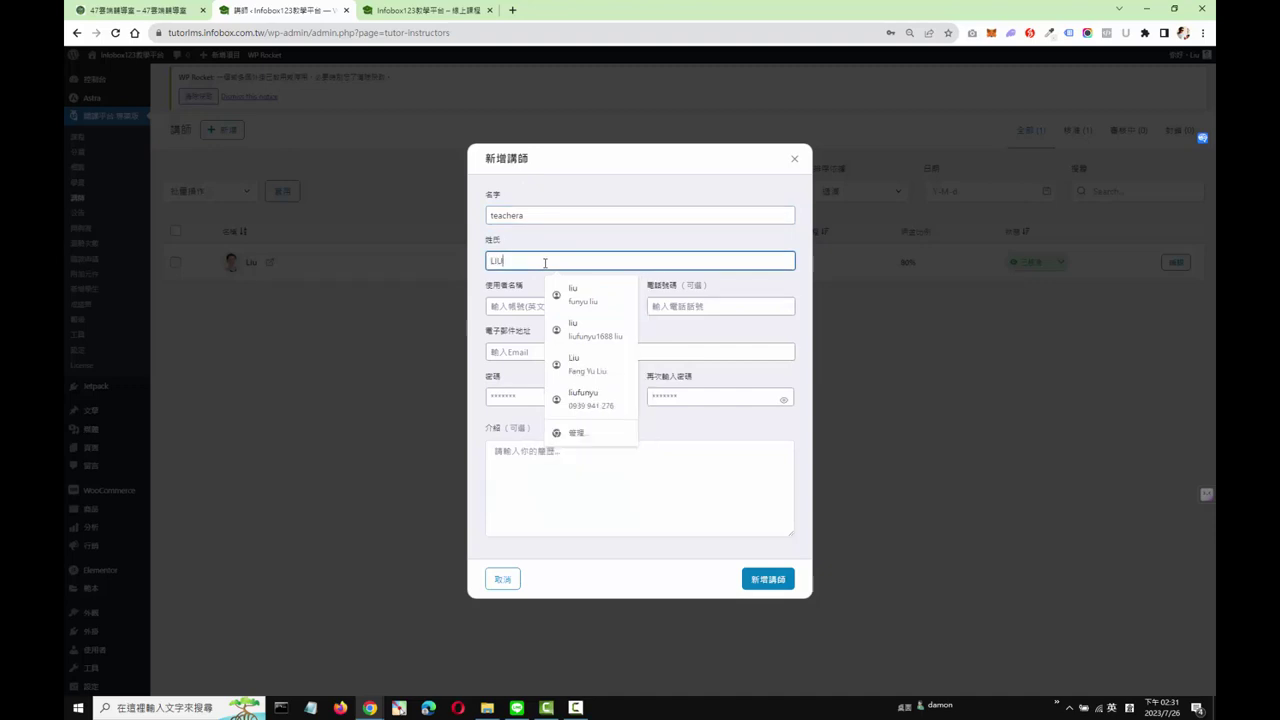
{"action": "left_click", "coordinate": [530, 305]}
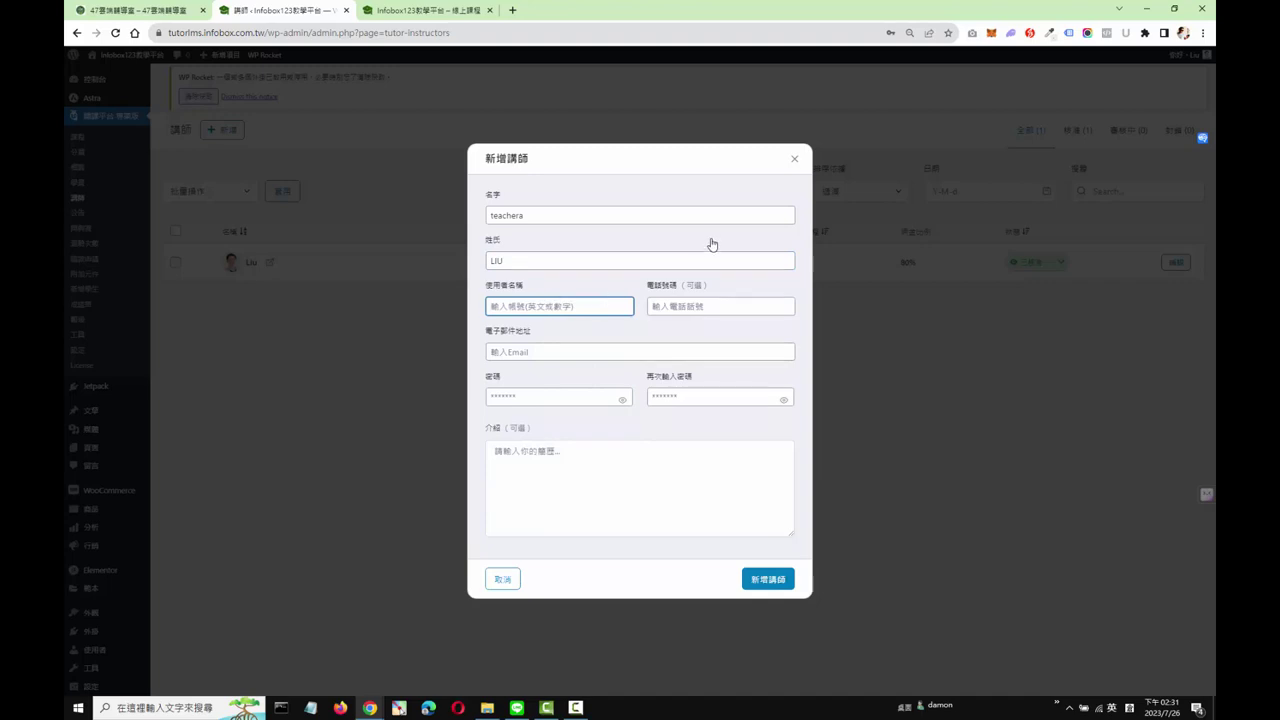
{"action": "type", "text": "tea"}
{"action": "type", "text": "chse"}
{"action": "type", "text": "era"}
{"action": "left_click", "coordinate": [550, 352]}
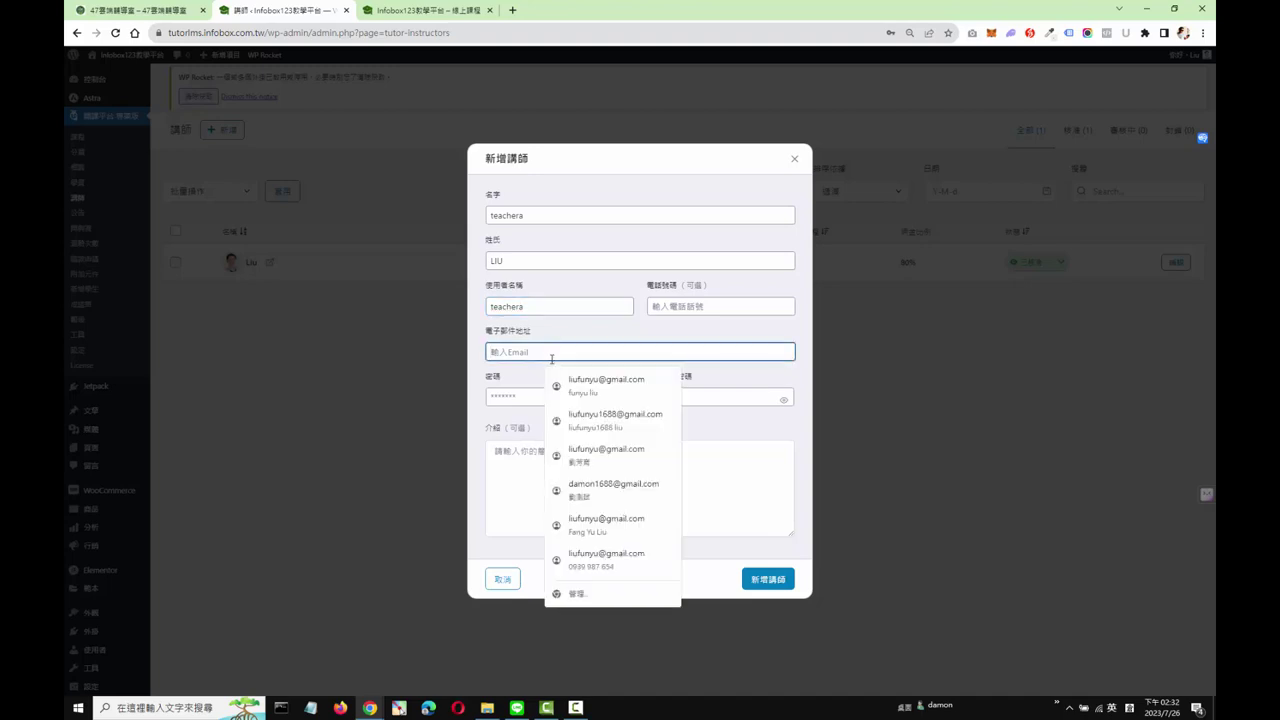
{"action": "left_click", "coordinate": [577, 420]}
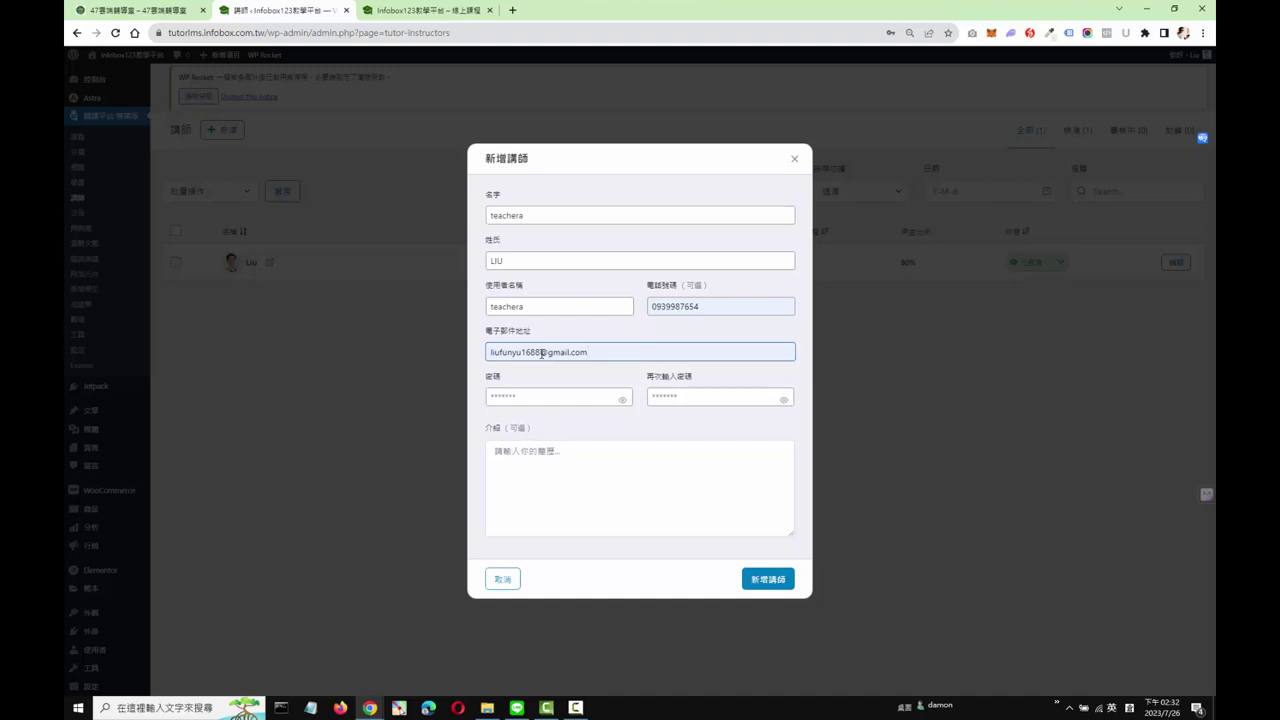
Step: Set and confirm the account password, then add the instructor with 新增講師
{"action": "left_click", "coordinate": [535, 396]}
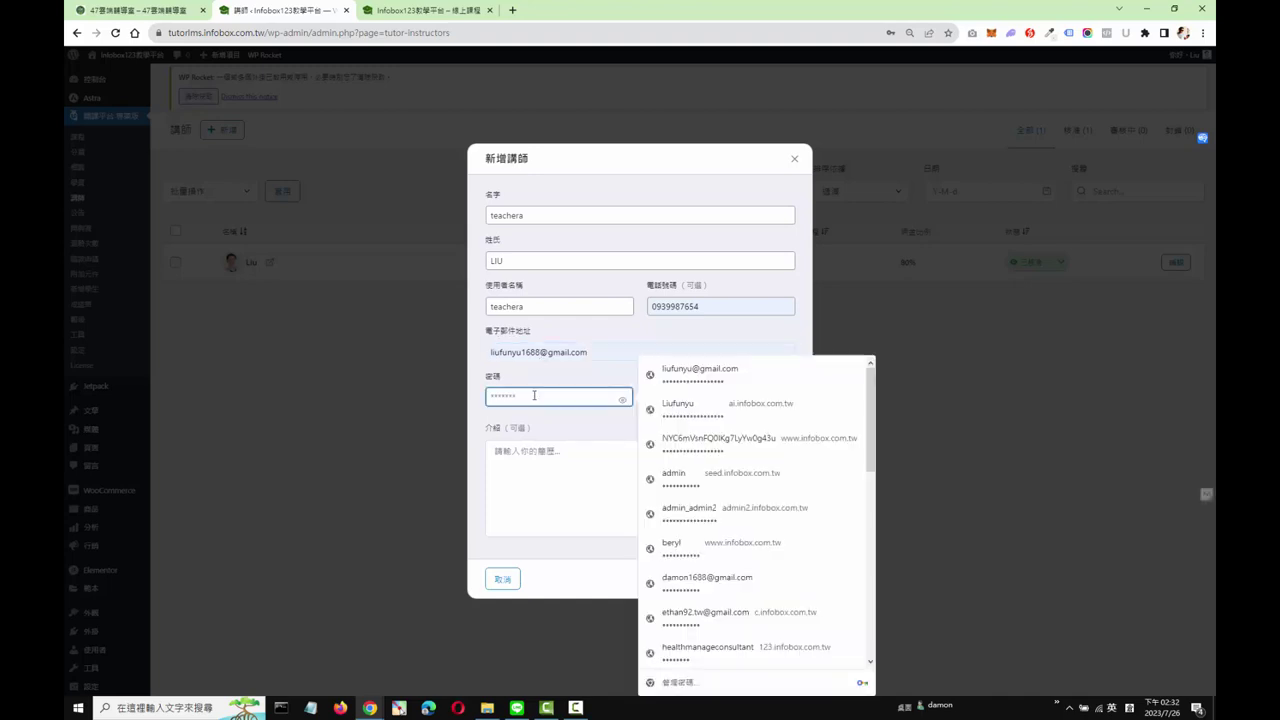
{"action": "type", "text": "teachera123"}
{"action": "key", "text": "Tab"}
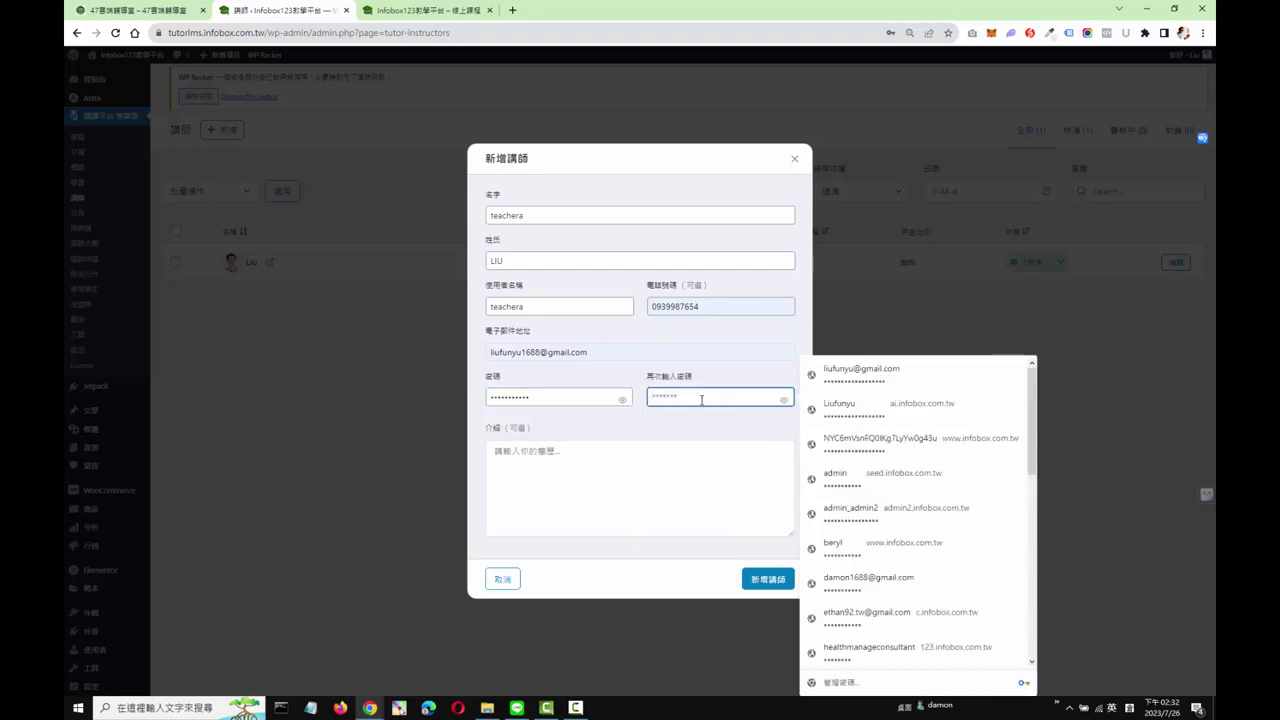
{"action": "type", "text": "teachera123"}
{"action": "left_click", "coordinate": [773, 578]}
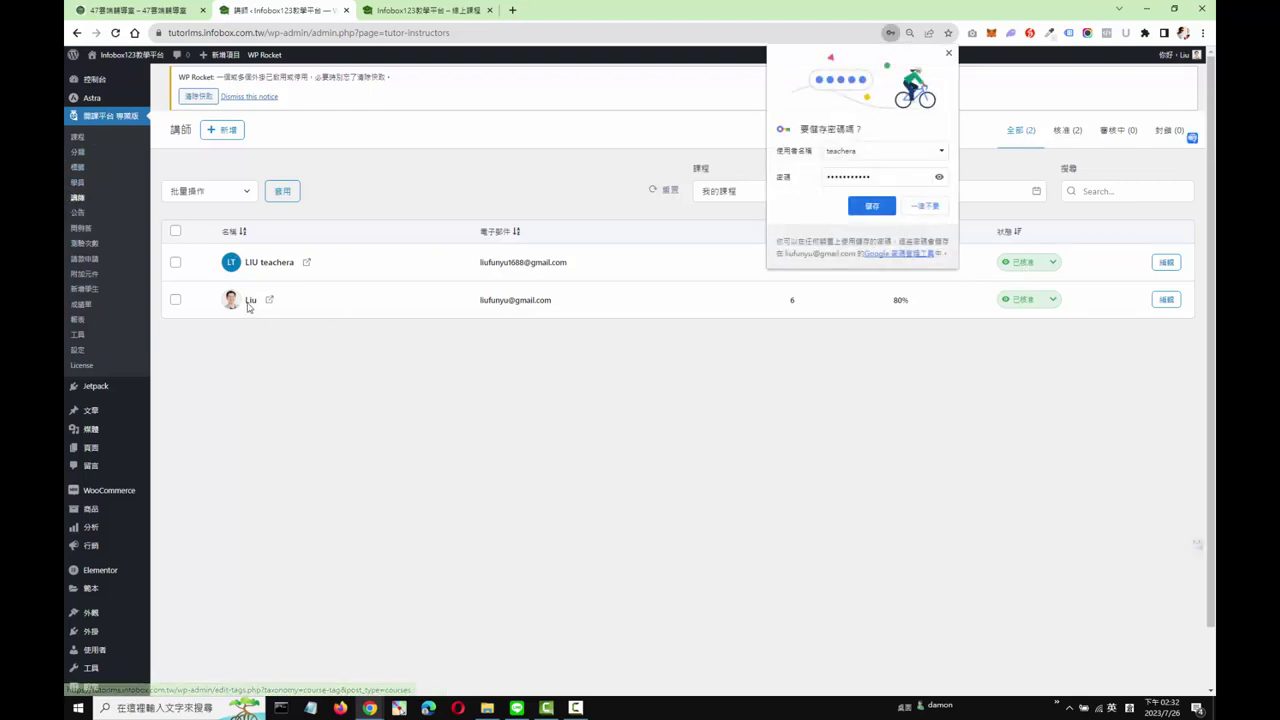
Step: Open 全部使用者 under the 使用者 admin menu
{"action": "scroll", "coordinate": [108, 315], "scroll_direction": "down", "scroll_amount": 1}
{"action": "scroll", "coordinate": [108, 315], "scroll_direction": "down", "scroll_amount": 2}
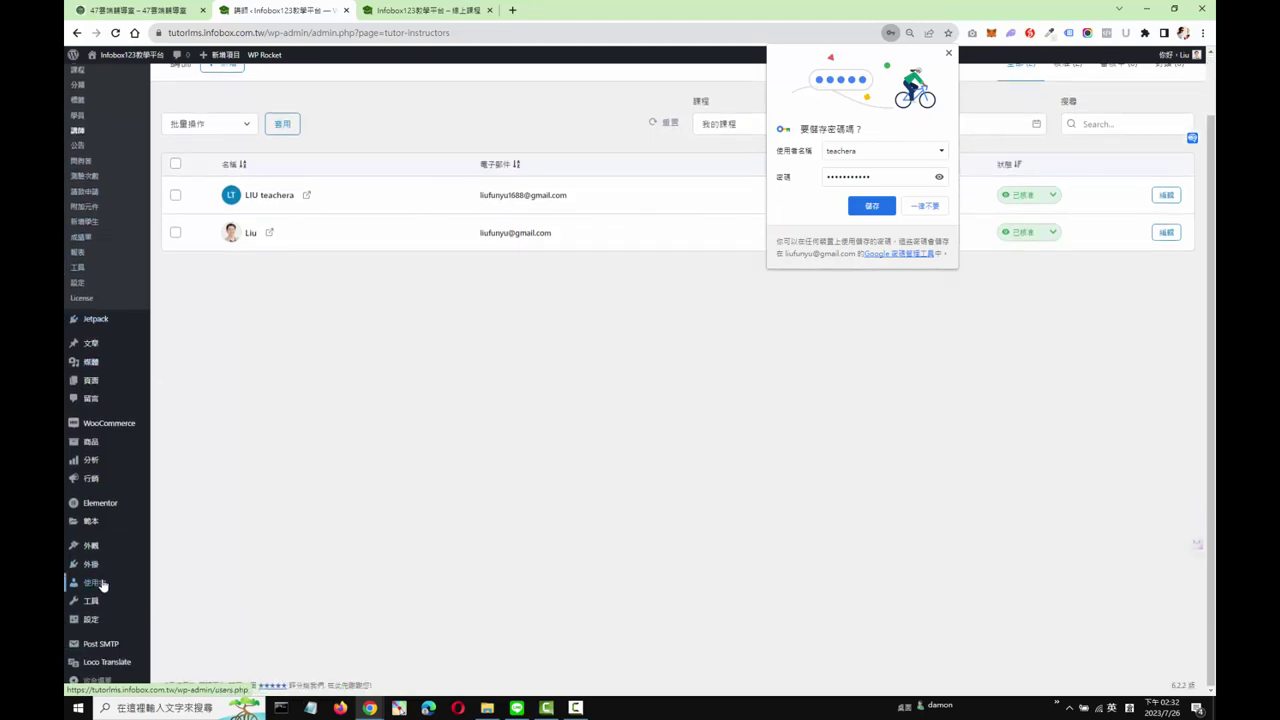
{"action": "mouse_move", "coordinate": [100, 583]}
{"action": "left_click", "coordinate": [160, 591]}
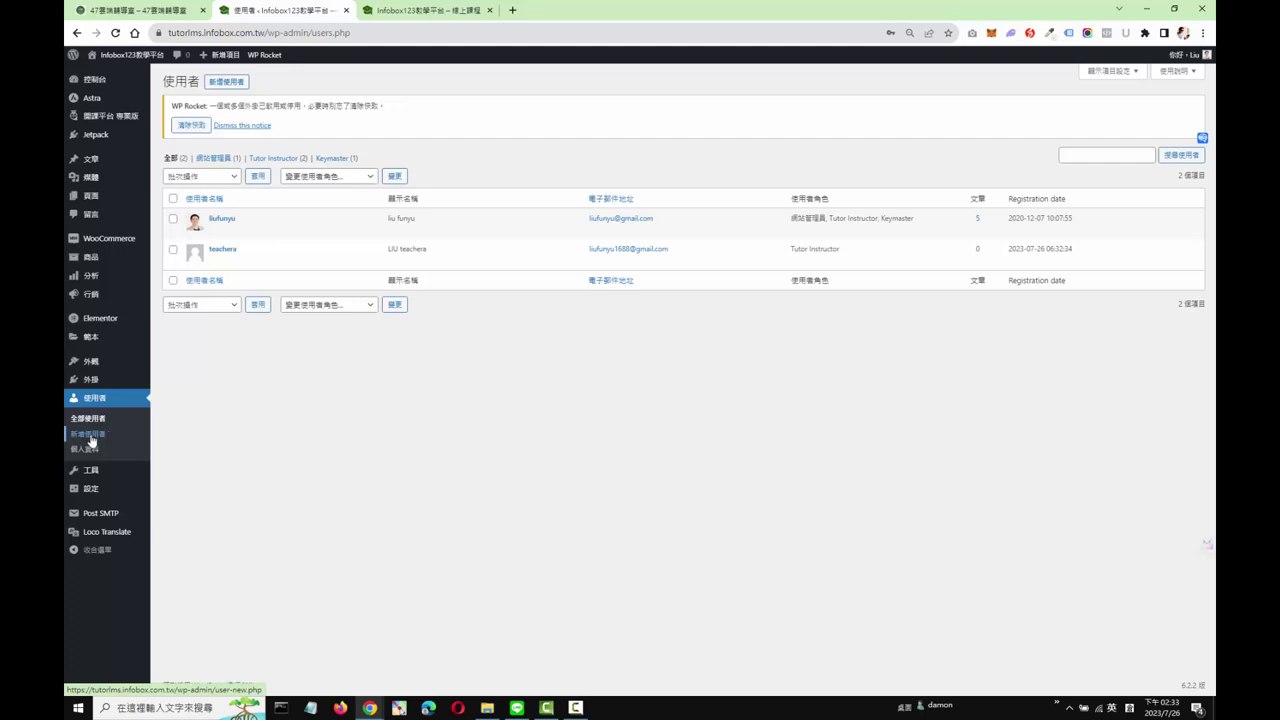
Step: Open 設定 under the Tutor LMS sidebar menu
{"action": "mouse_move", "coordinate": [118, 118]}
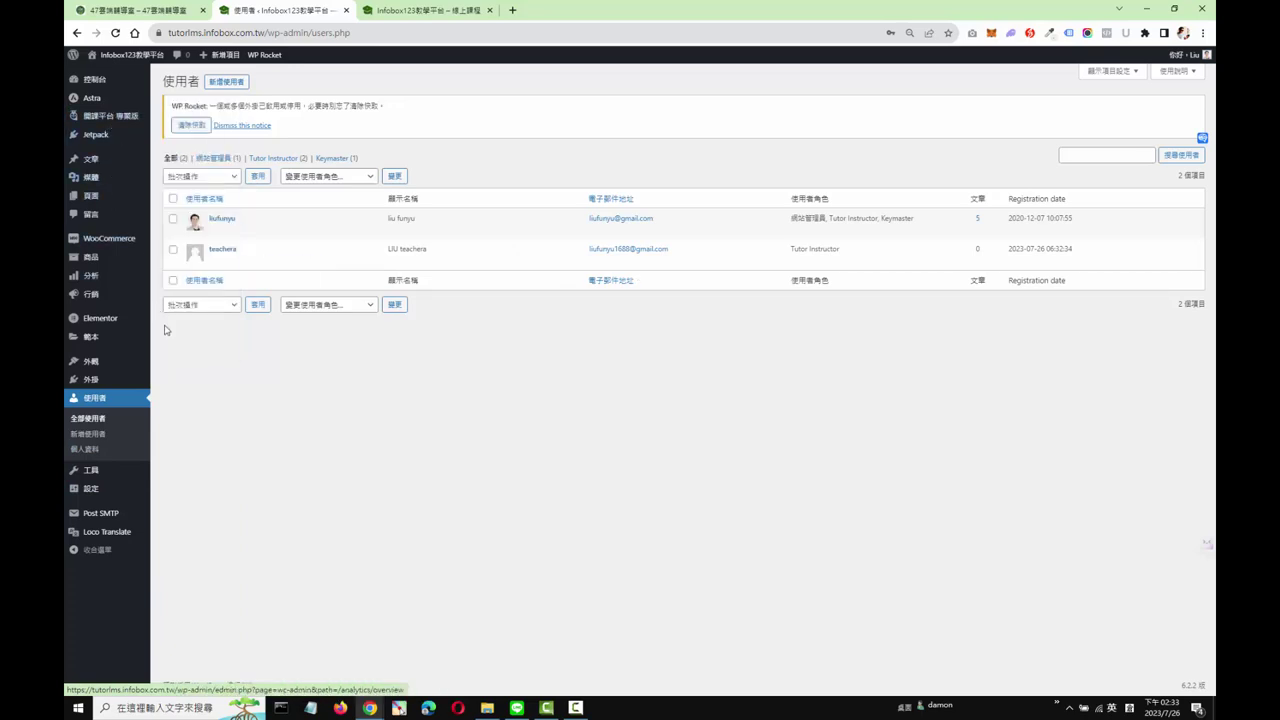
{"action": "left_click", "coordinate": [168, 332]}
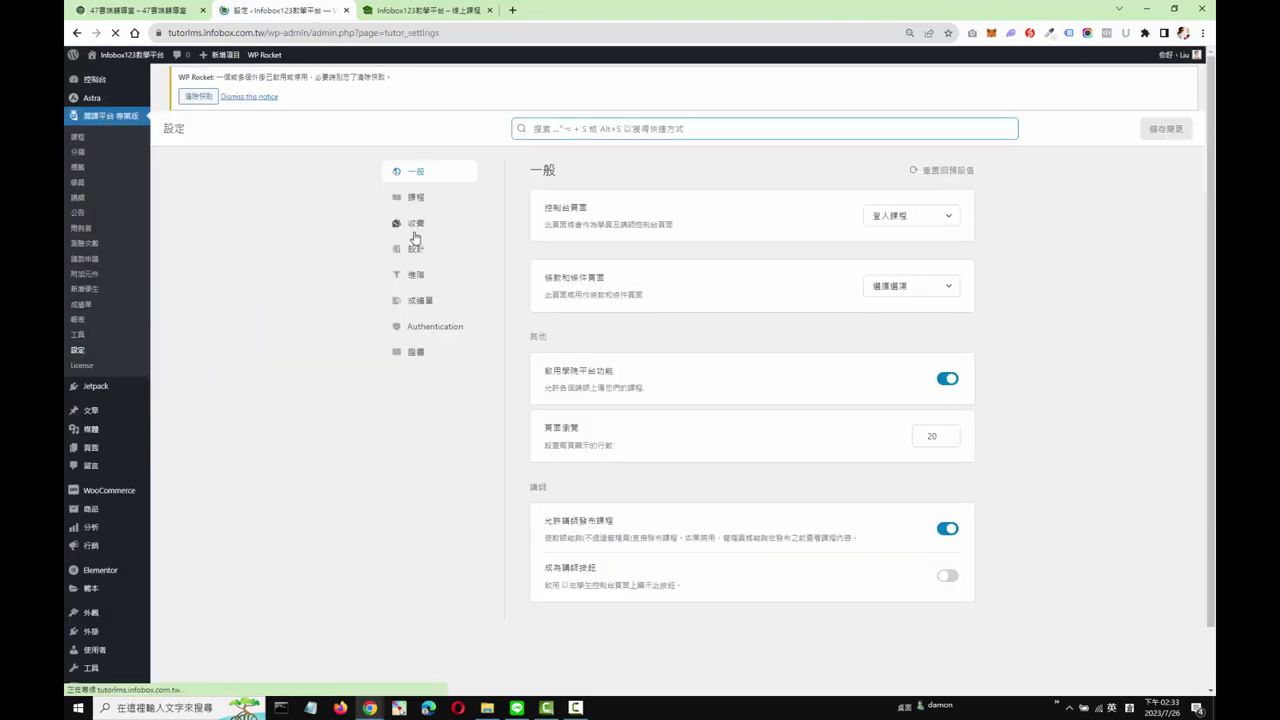
Step: Open the 收費 tab and check the 80 instructor / 20 admin revenue split
{"action": "left_click", "coordinate": [416, 226]}
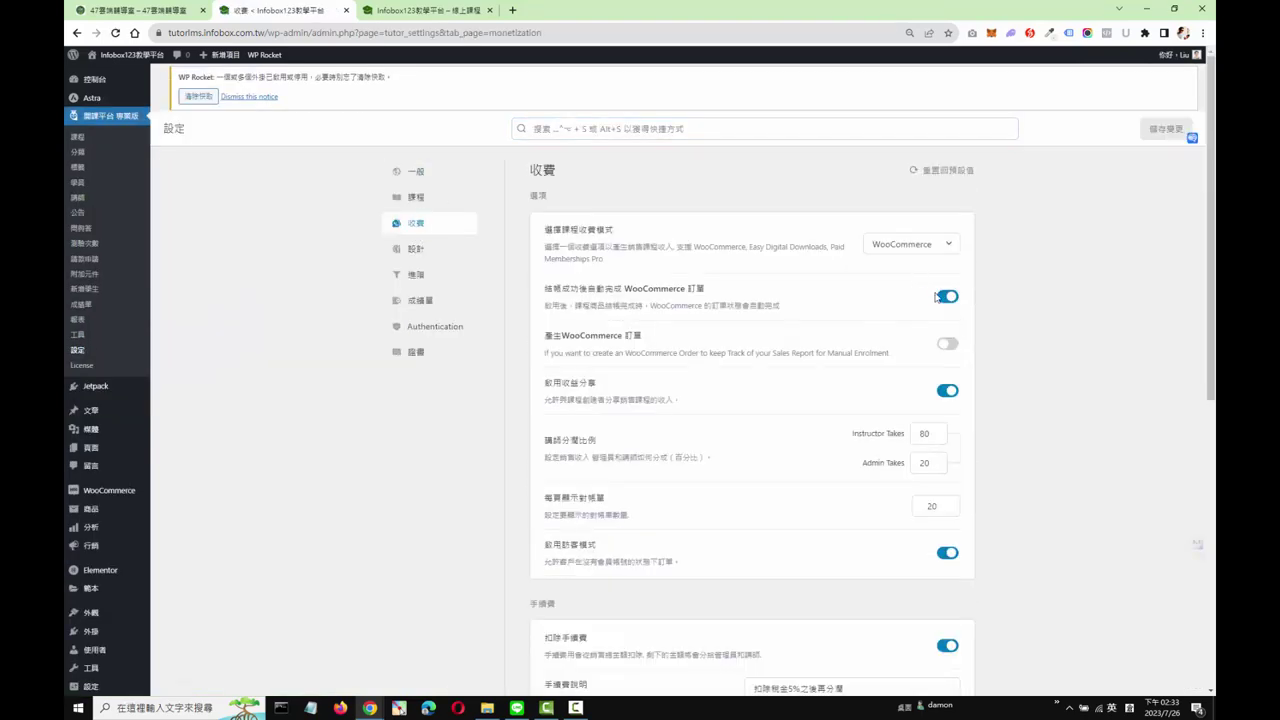
{"action": "scroll", "coordinate": [848, 343], "scroll_direction": "down", "scroll_amount": 1}
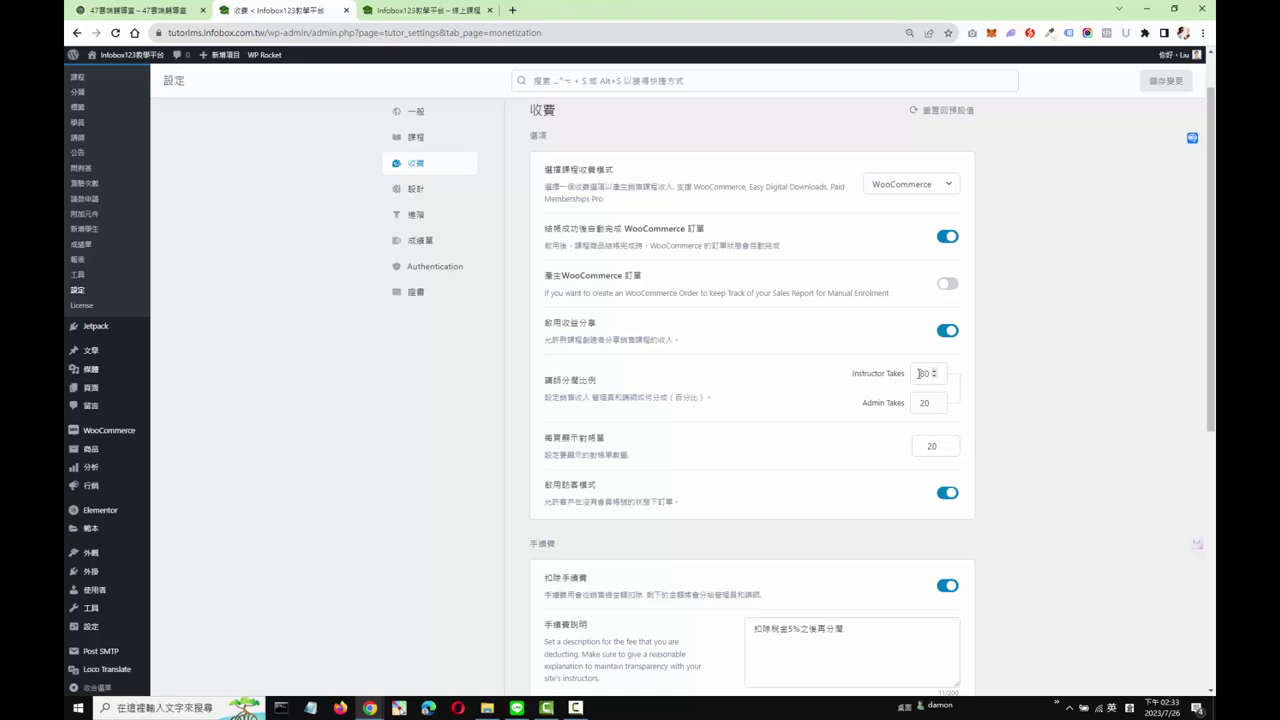
{"action": "double_click", "coordinate": [925, 373]}
{"action": "double_click", "coordinate": [922, 403]}
{"action": "left_click", "coordinate": [1032, 457]}
Step: Review the fee description "扣除稅金5%之後再分潤" and the withdrawal options below it
{"action": "scroll", "coordinate": [1049, 449], "scroll_direction": "down", "scroll_amount": 2}
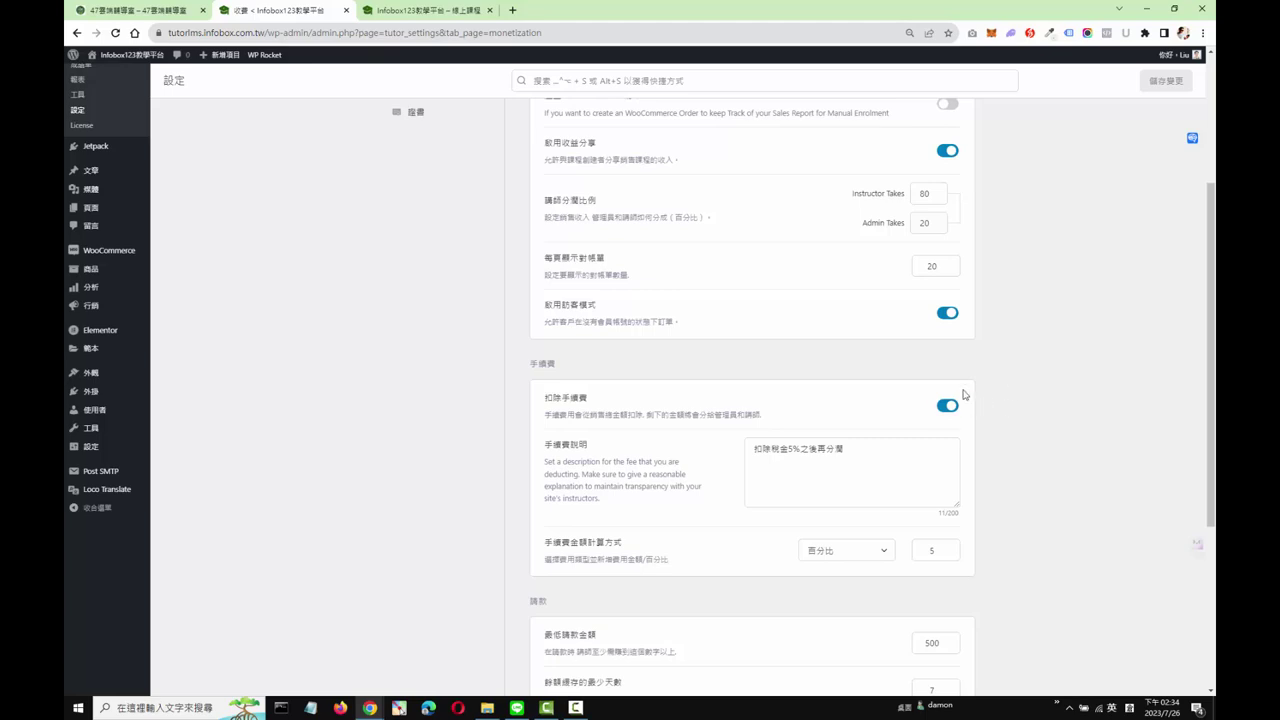
{"action": "scroll", "coordinate": [978, 410], "scroll_direction": "down", "scroll_amount": 1}
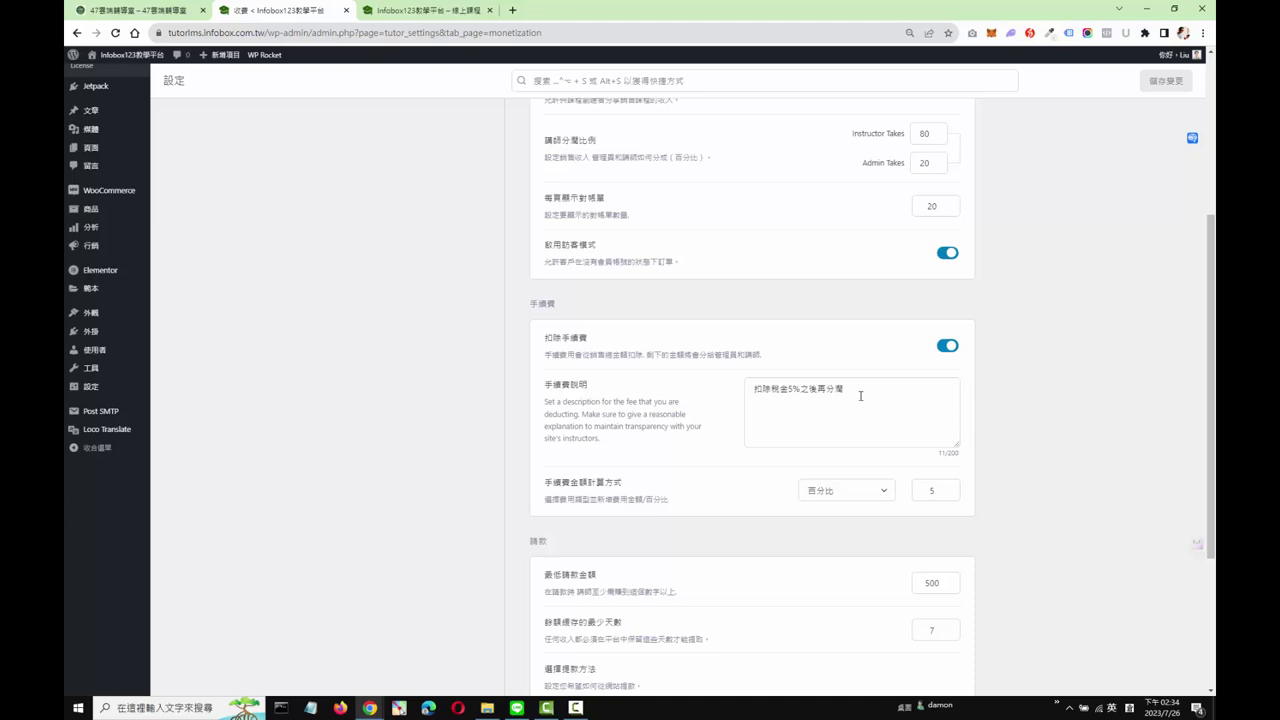
{"action": "left_click_drag", "start_coordinate": [860, 395], "coordinate": [723, 400]}
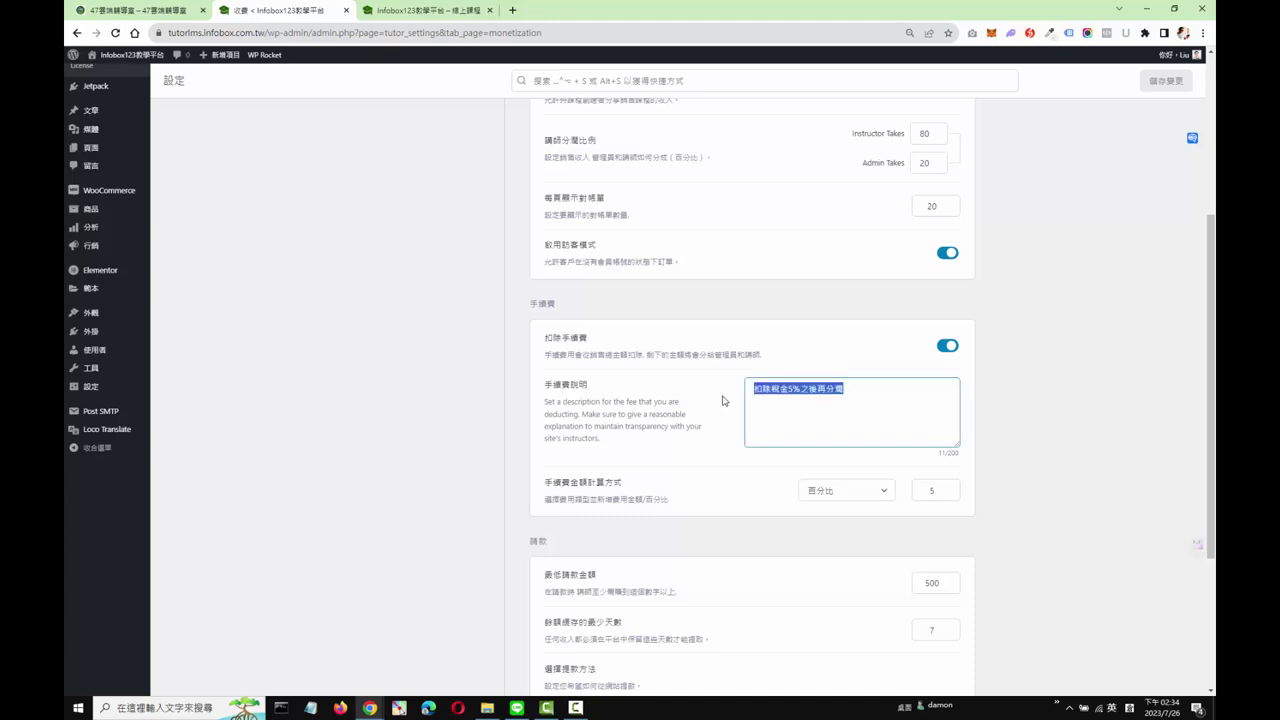
{"action": "left_click", "coordinate": [888, 398]}
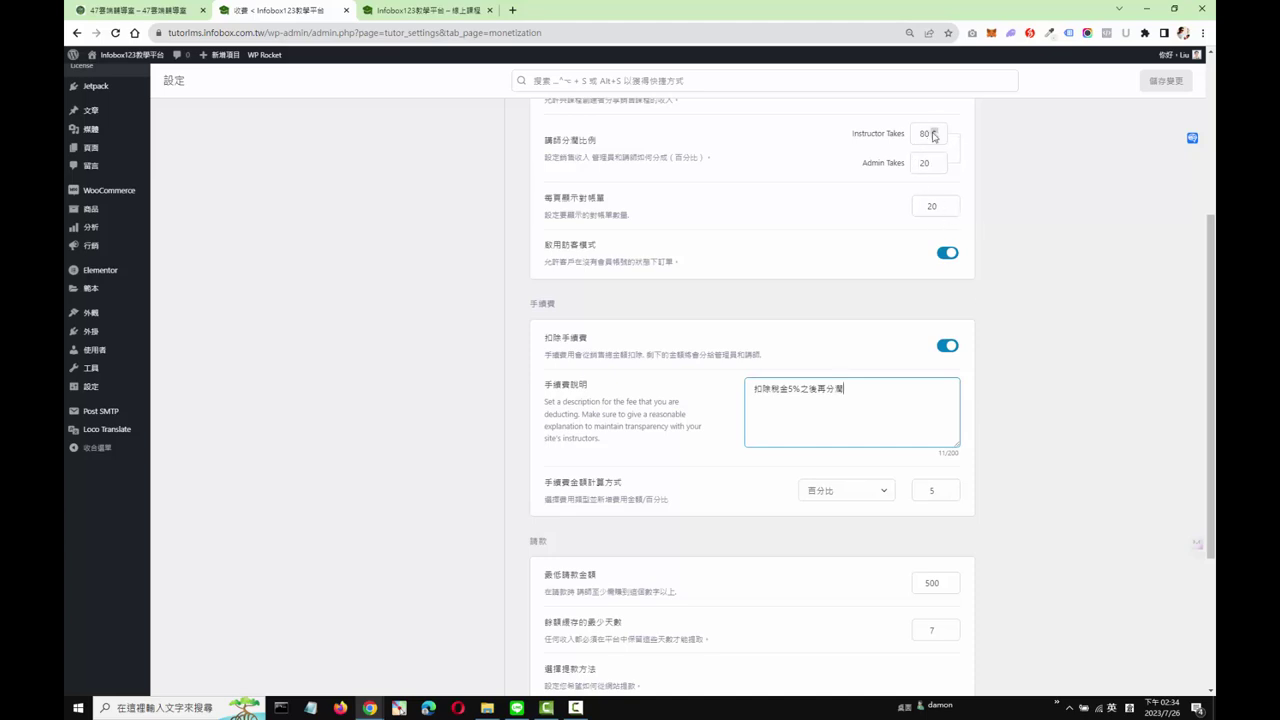
{"action": "scroll", "coordinate": [978, 330], "scroll_direction": "down", "scroll_amount": 3}
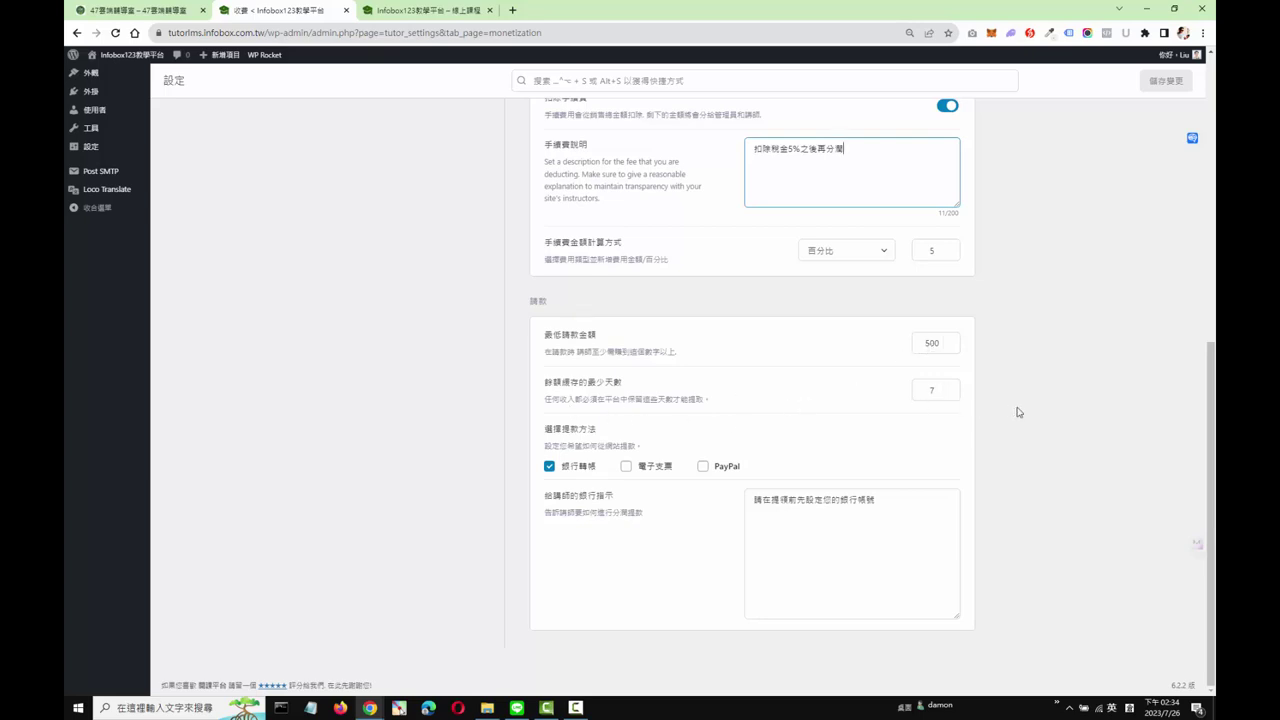
{"action": "double_click", "coordinate": [934, 389]}
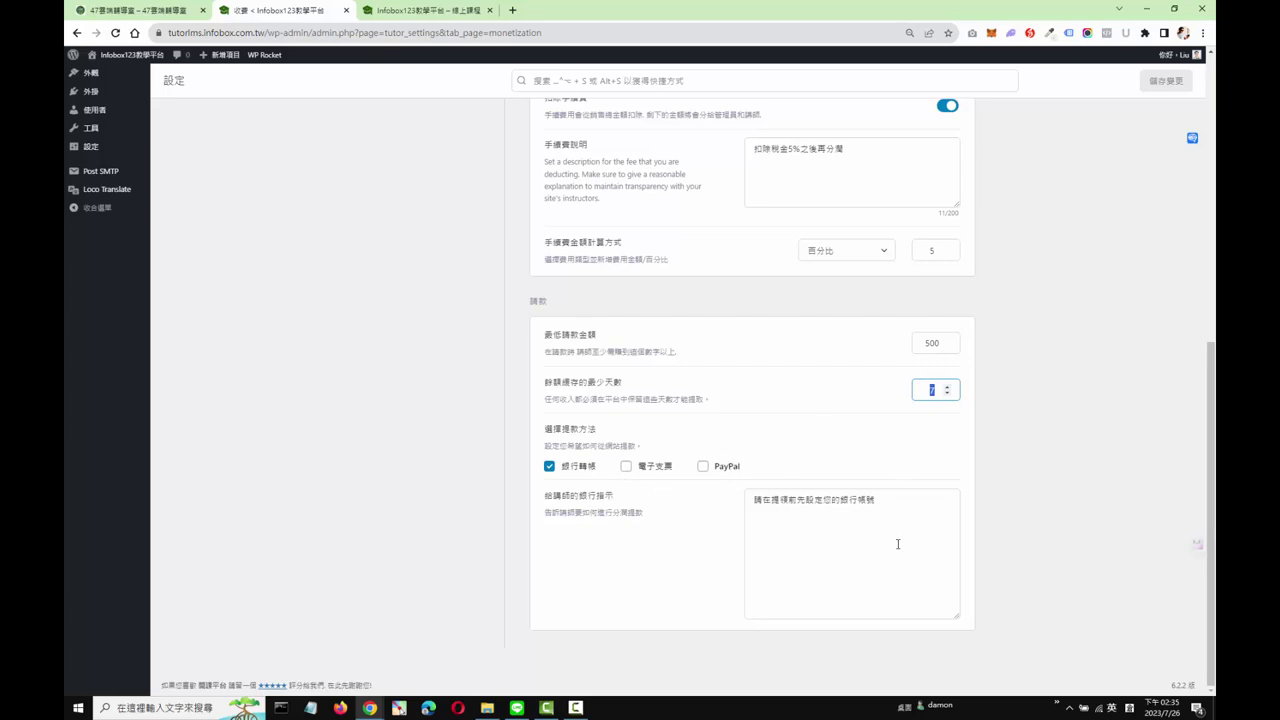
{"action": "scroll", "coordinate": [890, 490], "scroll_direction": "up", "scroll_amount": 10}
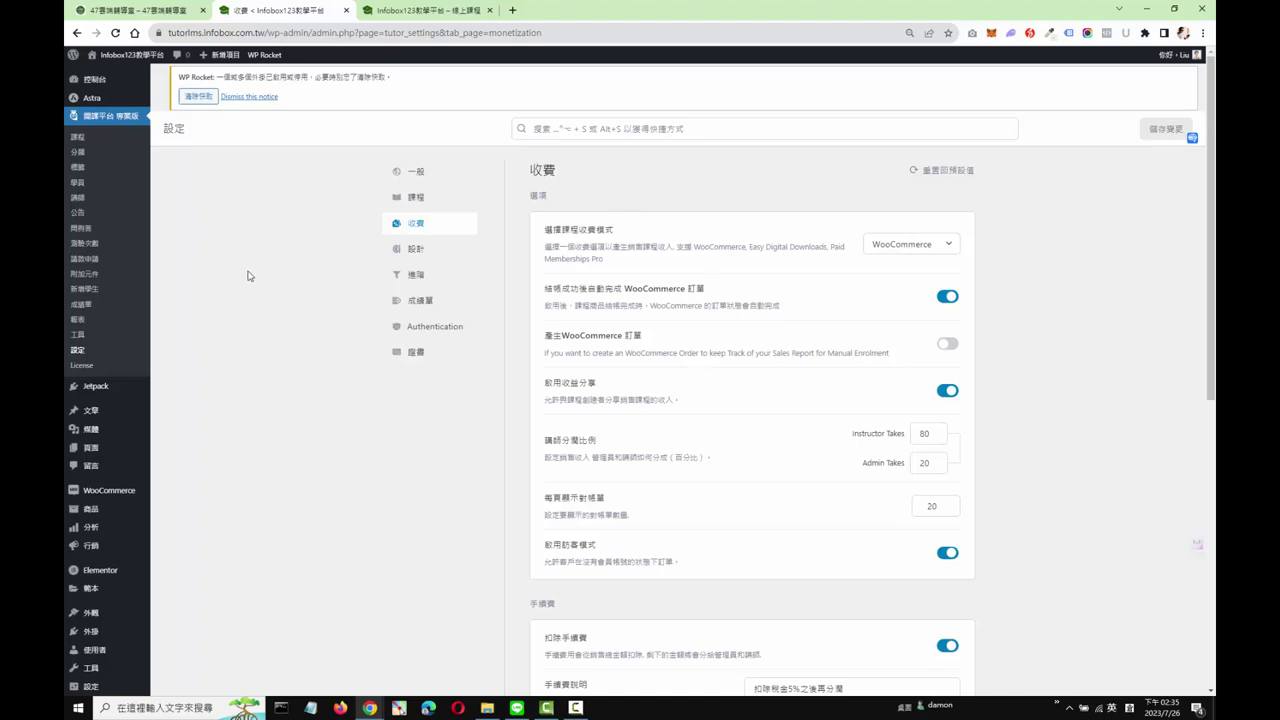
Step: Log in to the front-end site with the instructor's saved e-mail and password
{"action": "key", "text": "alt+Tab"}
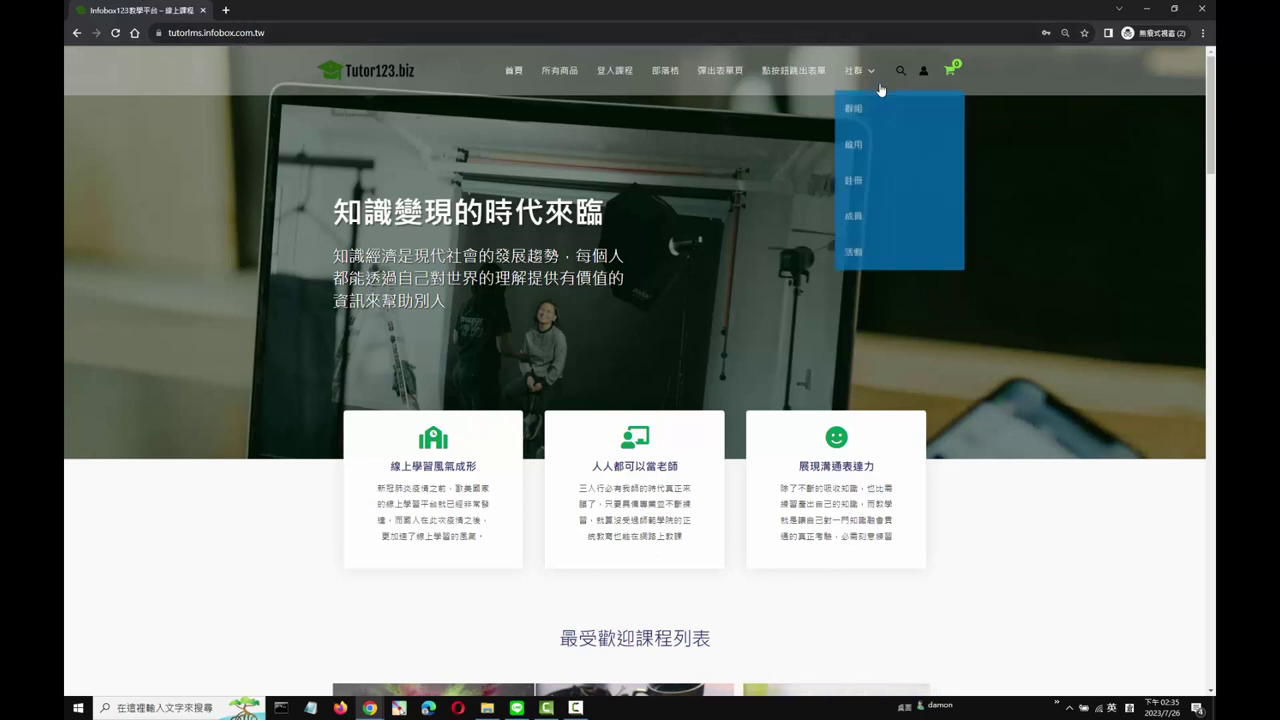
{"action": "left_click", "coordinate": [926, 78]}
{"action": "left_click", "coordinate": [600, 190]}
{"action": "key", "text": "ctrl+v"}
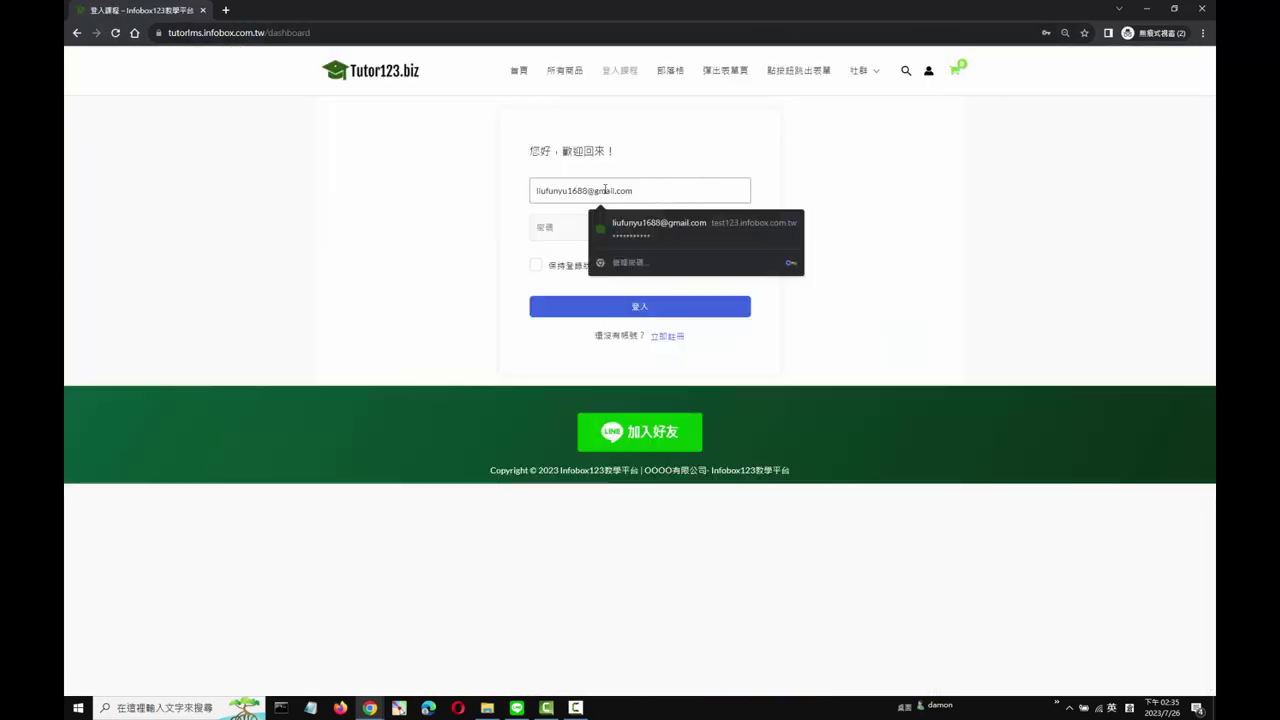
{"action": "left_click", "coordinate": [563, 225]}
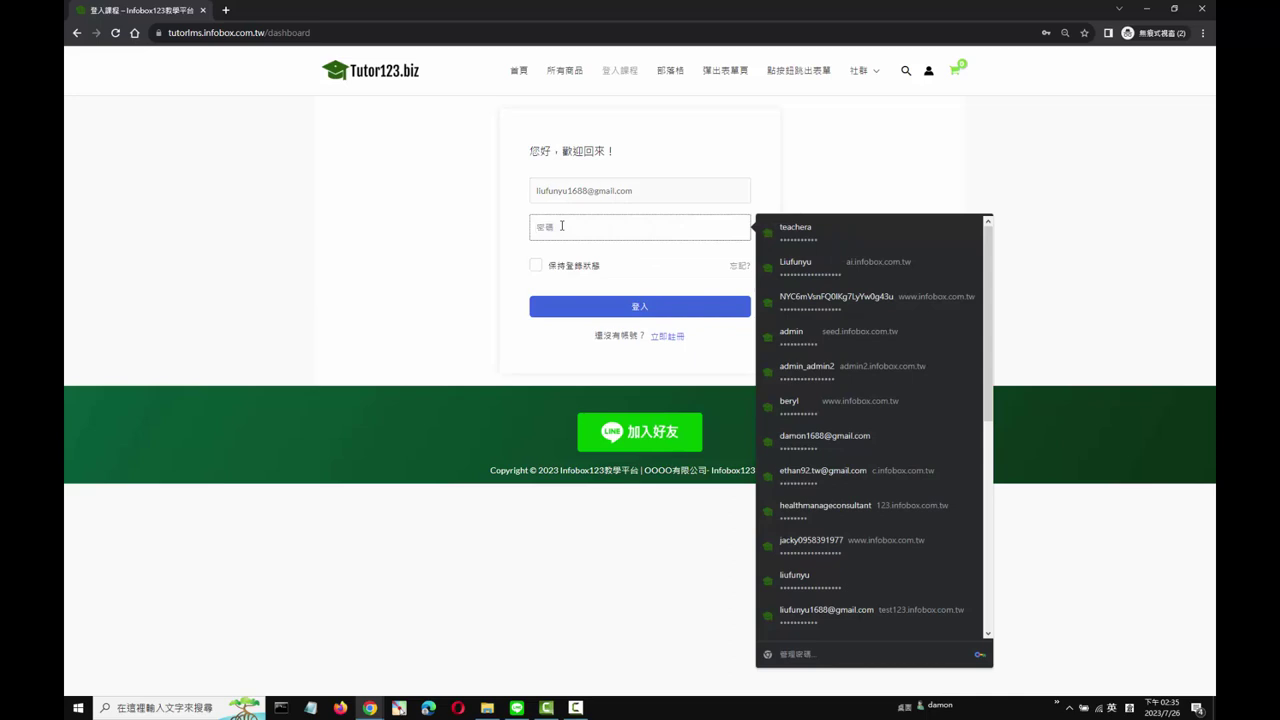
{"action": "key", "text": "ctrl+v"}
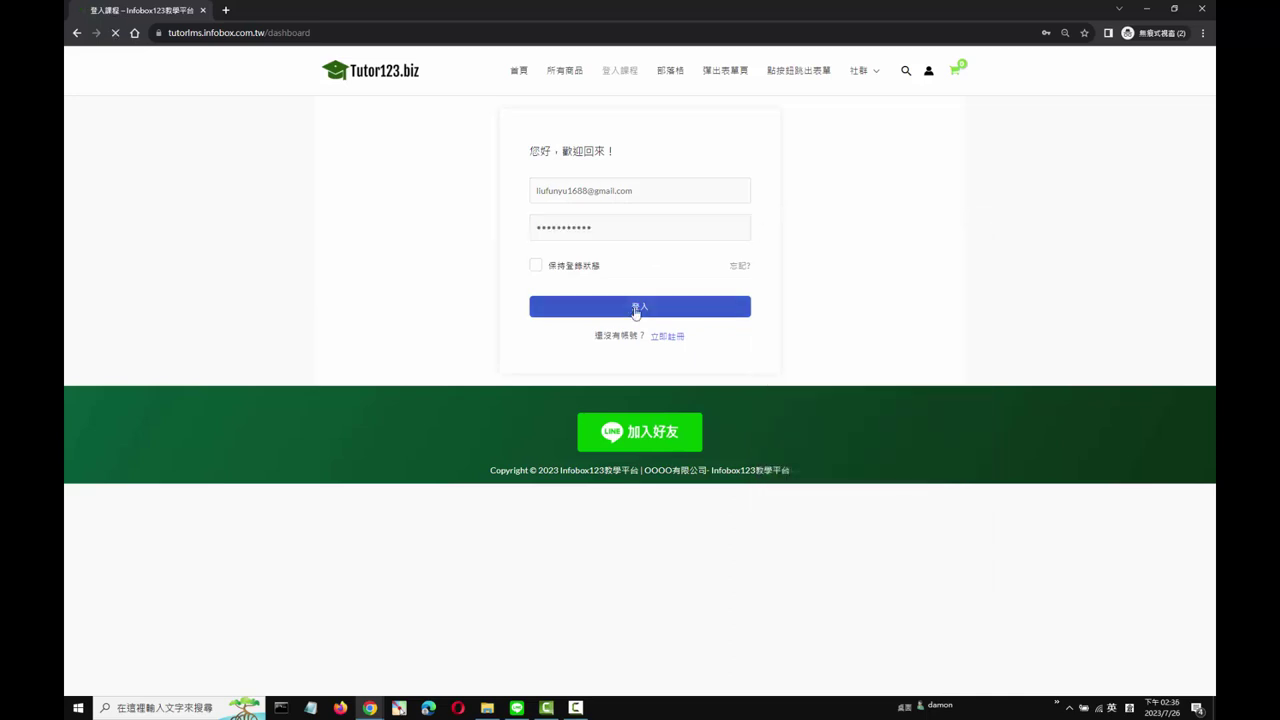
{"action": "left_click", "coordinate": [637, 306]}
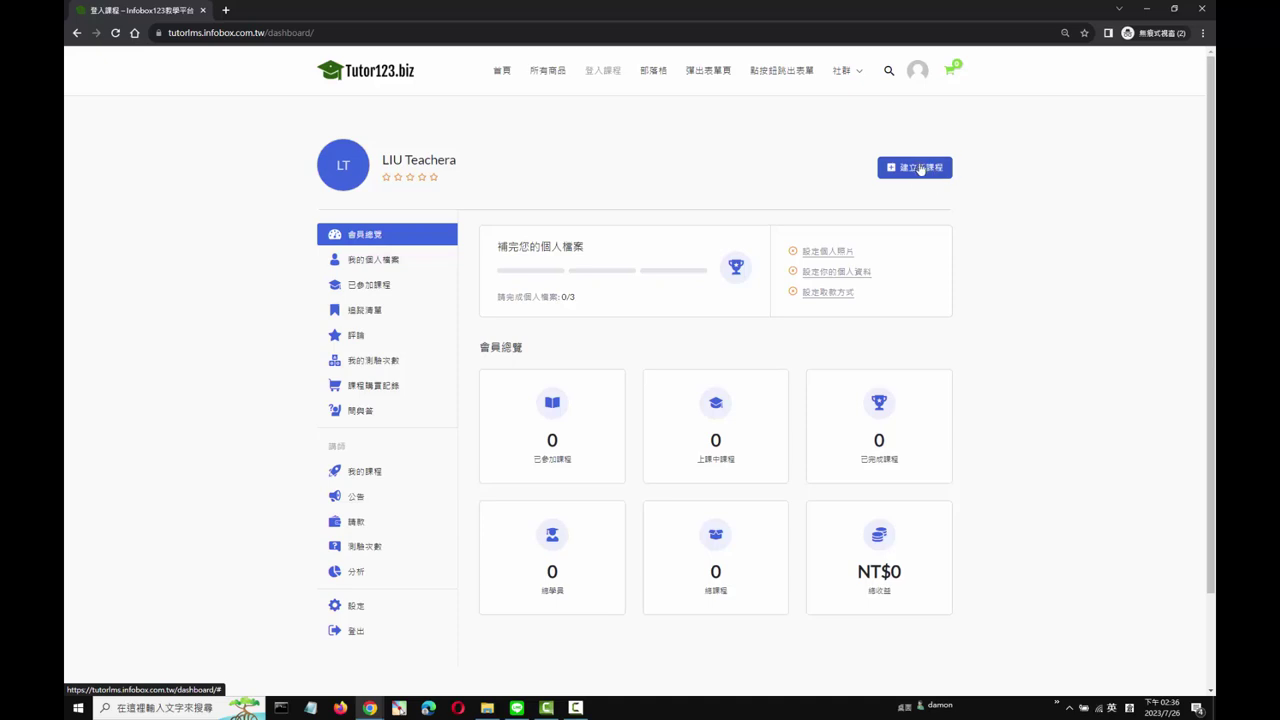
Step: Start a new course with the dashboard's 建立新課程 button
{"action": "left_click", "coordinate": [921, 169]}
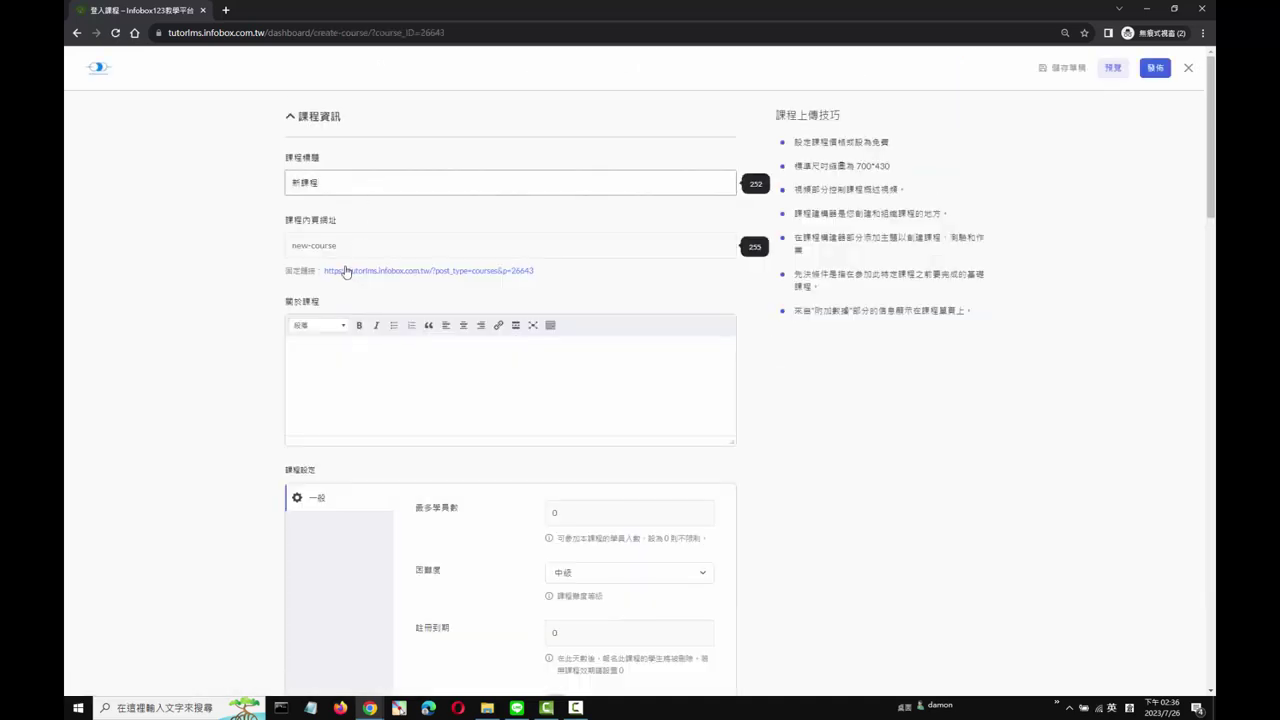
Step: Review the draft course form from the 'new-course' permalink down to the intro video section
{"action": "triple_click", "coordinate": [357, 246]}
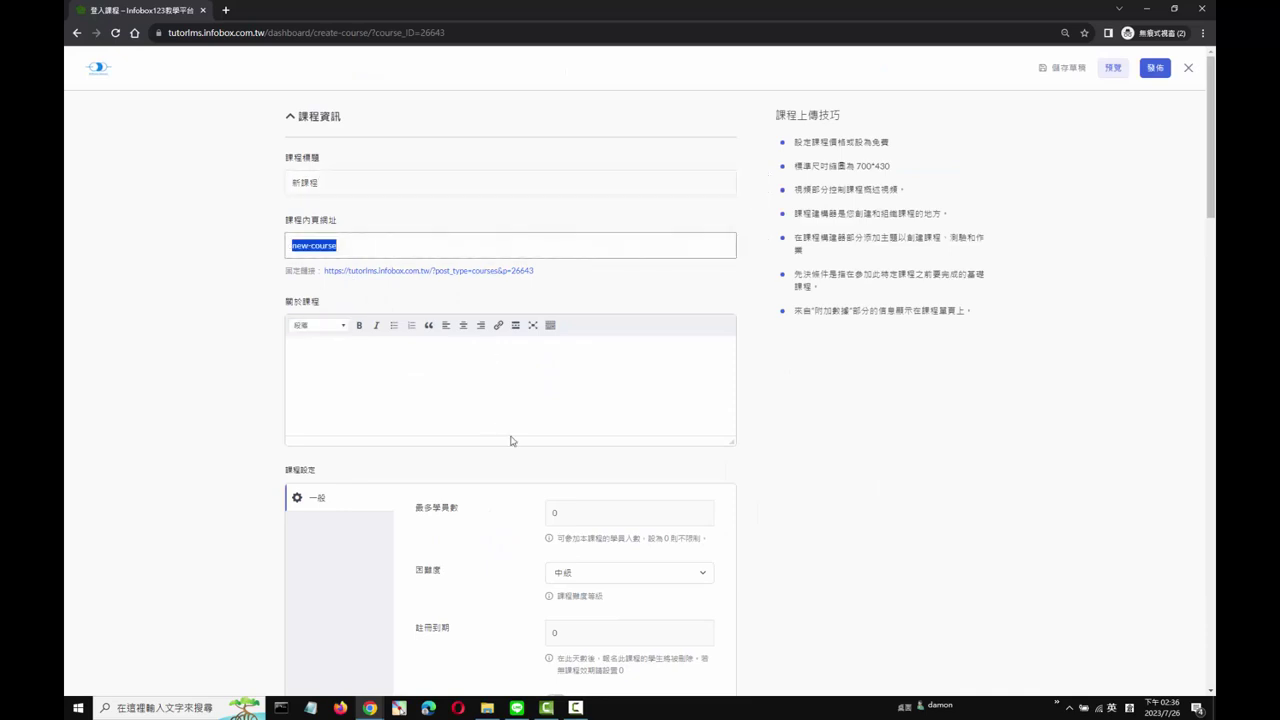
{"action": "scroll", "coordinate": [423, 320], "scroll_direction": "down", "scroll_amount": 1}
{"action": "left_click", "coordinate": [394, 290]}
{"action": "scroll", "coordinate": [617, 351], "scroll_direction": "down", "scroll_amount": 3}
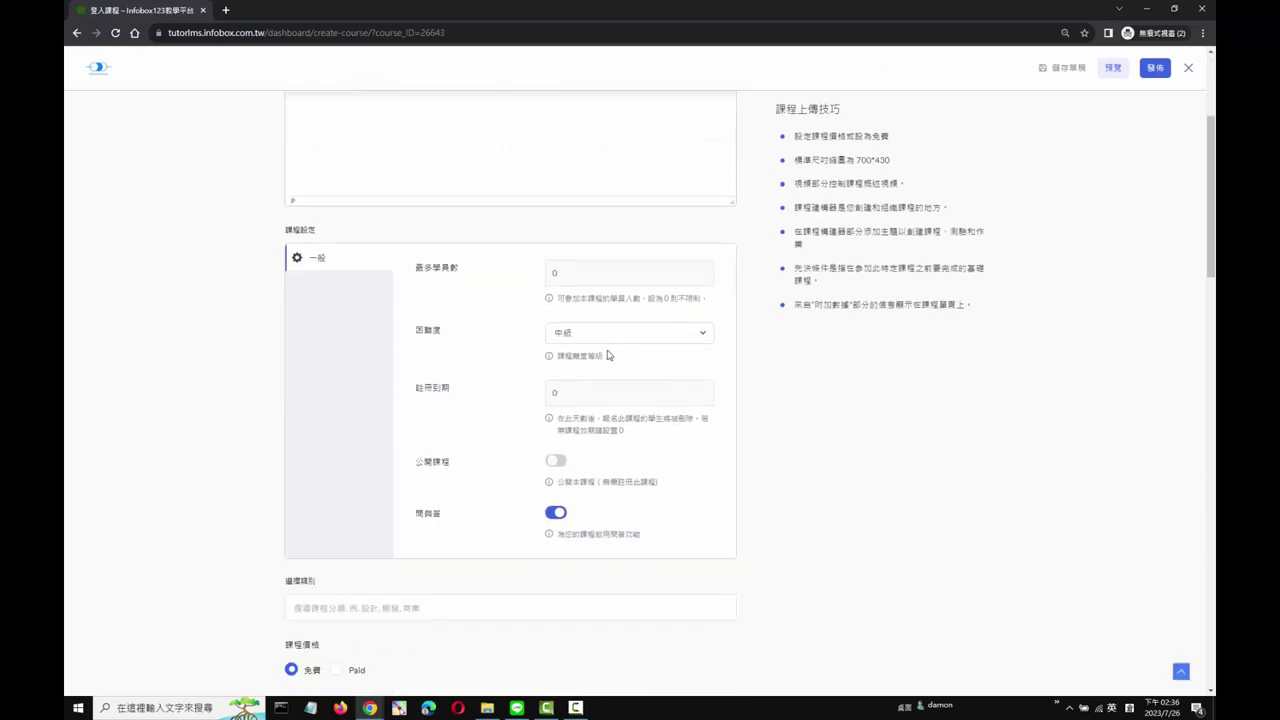
{"action": "scroll", "coordinate": [607, 355], "scroll_direction": "down", "scroll_amount": 1}
{"action": "scroll", "coordinate": [607, 355], "scroll_direction": "down", "scroll_amount": 3}
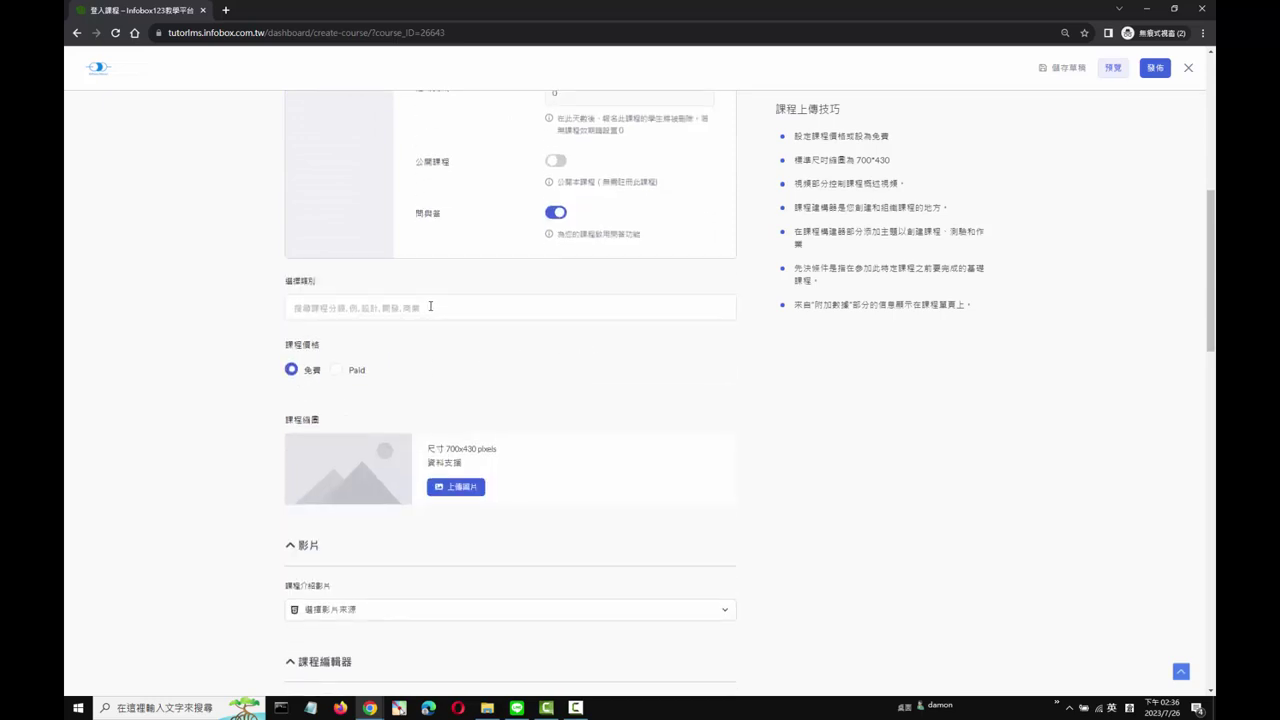
{"action": "scroll", "coordinate": [640, 445], "scroll_direction": "down", "scroll_amount": 3}
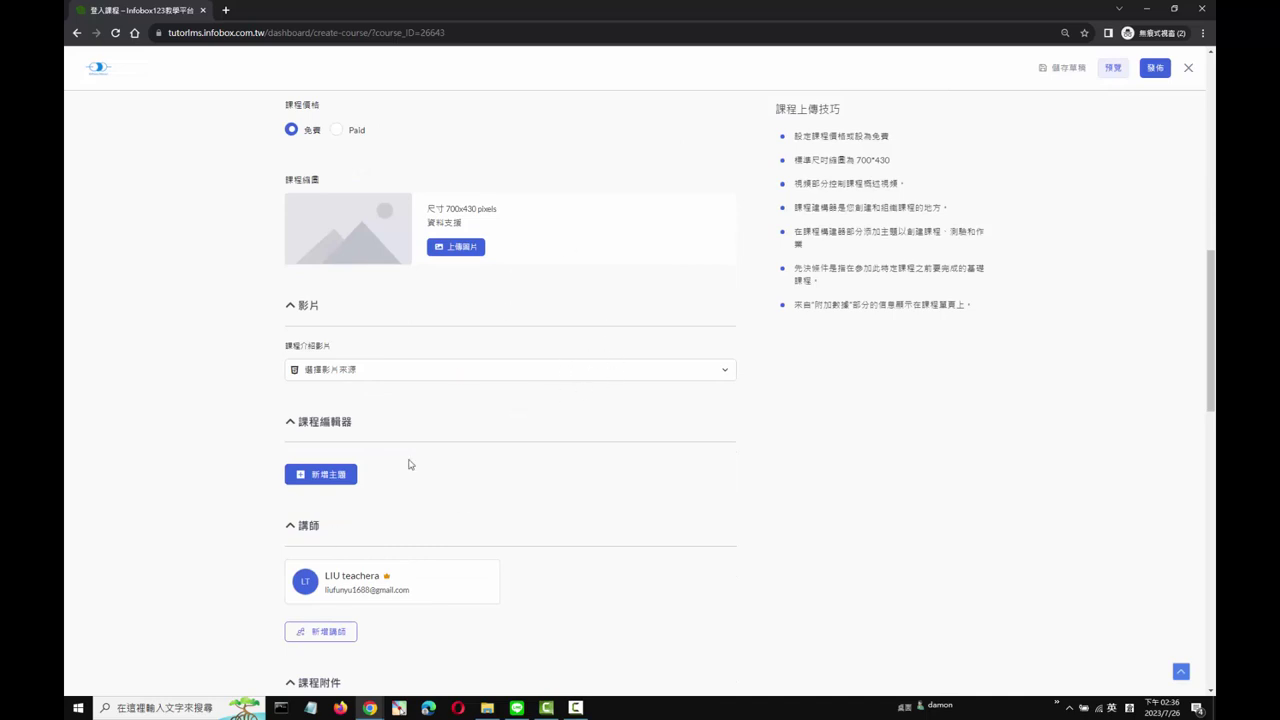
{"action": "scroll", "coordinate": [520, 356], "scroll_direction": "down", "scroll_amount": 2}
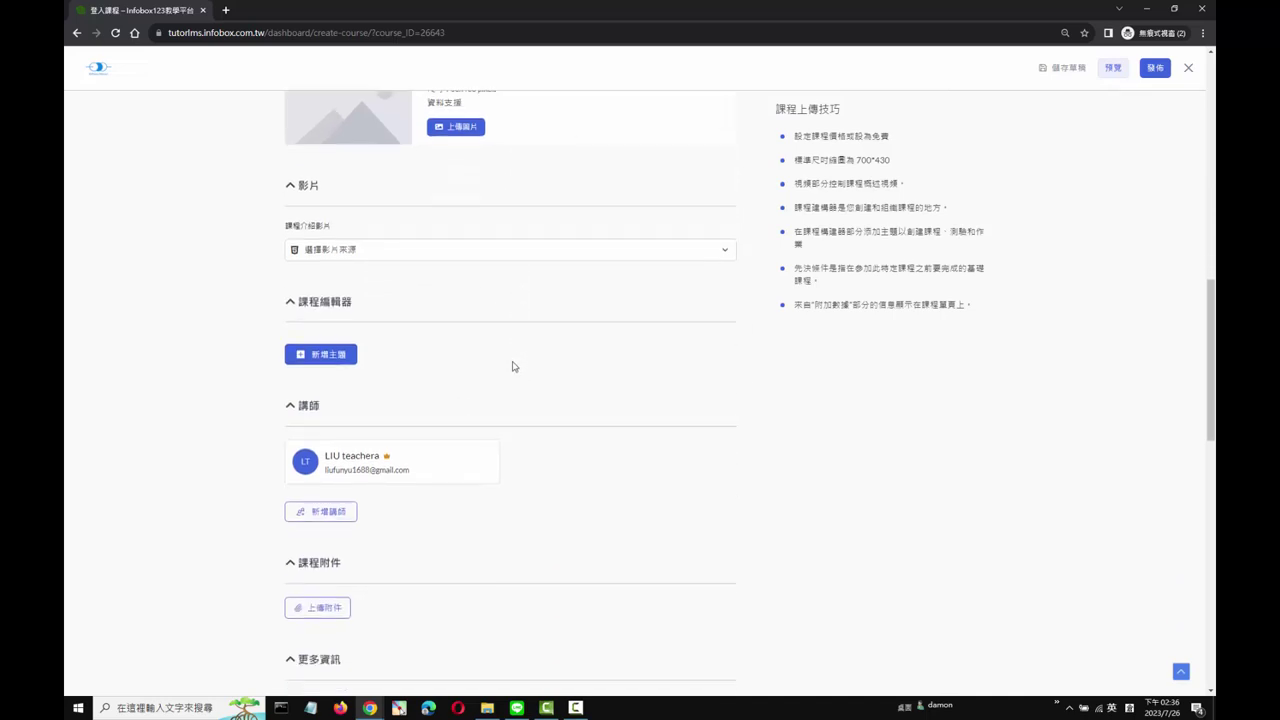
Step: Set the 課程介紹影片 source to Youtube
{"action": "left_click", "coordinate": [400, 251]}
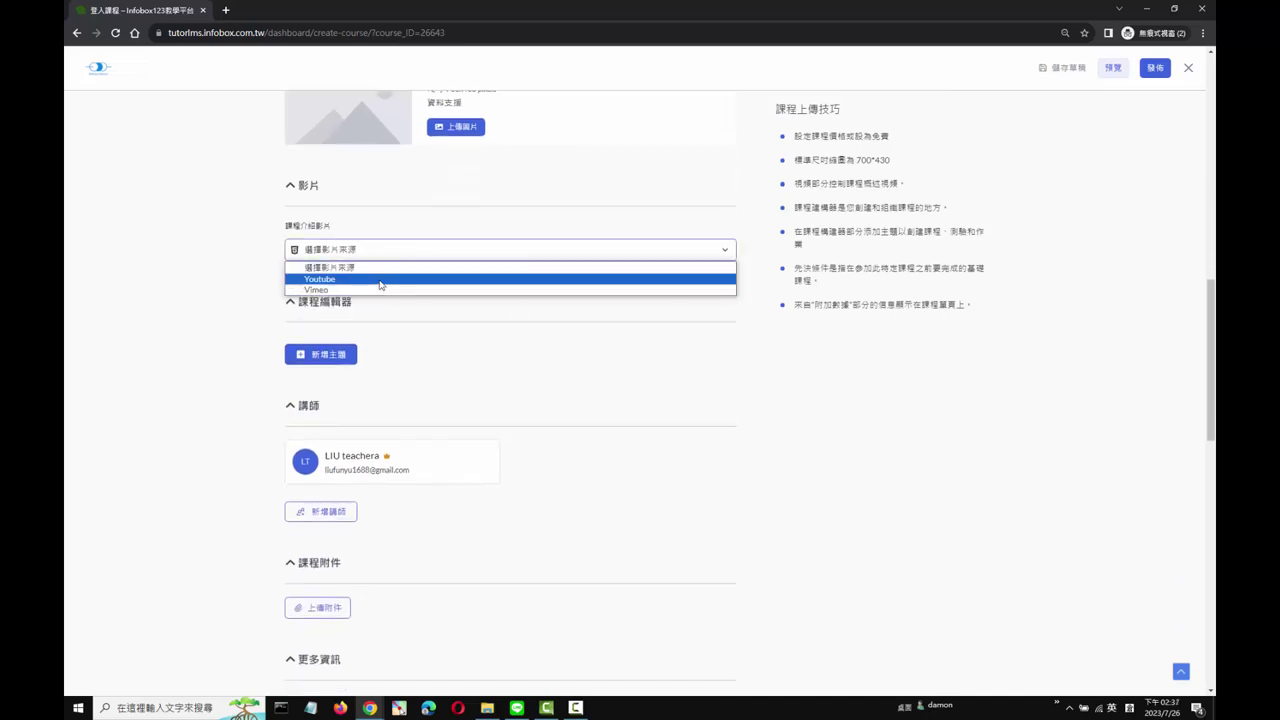
{"action": "left_click", "coordinate": [380, 289]}
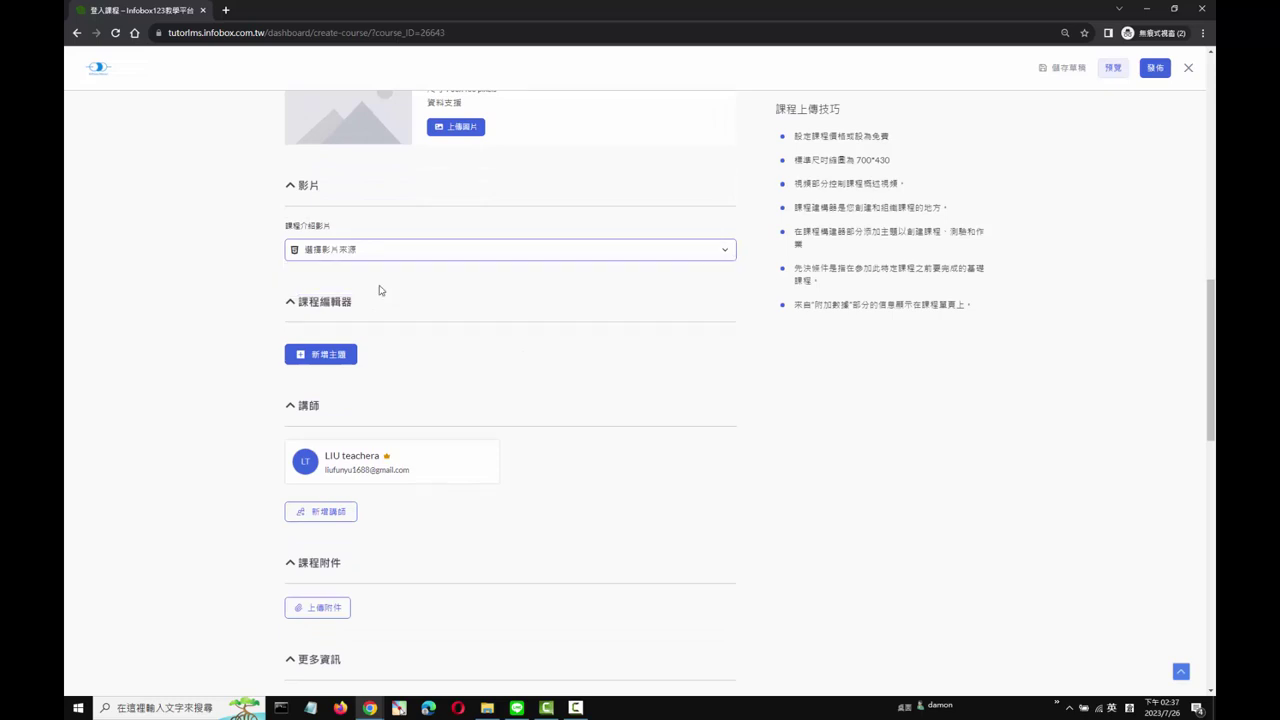
{"action": "left_click", "coordinate": [380, 255]}
{"action": "left_click", "coordinate": [385, 278]}
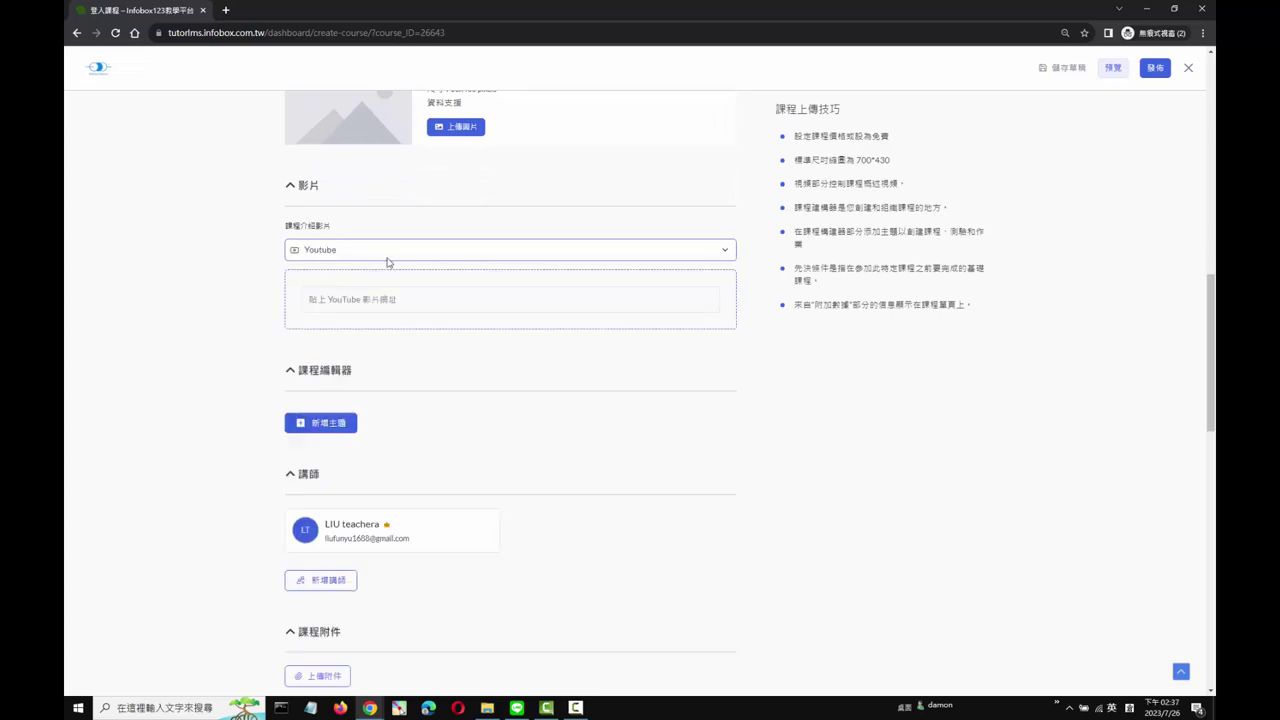
{"action": "left_click", "coordinate": [364, 300]}
{"action": "left_click", "coordinate": [360, 258]}
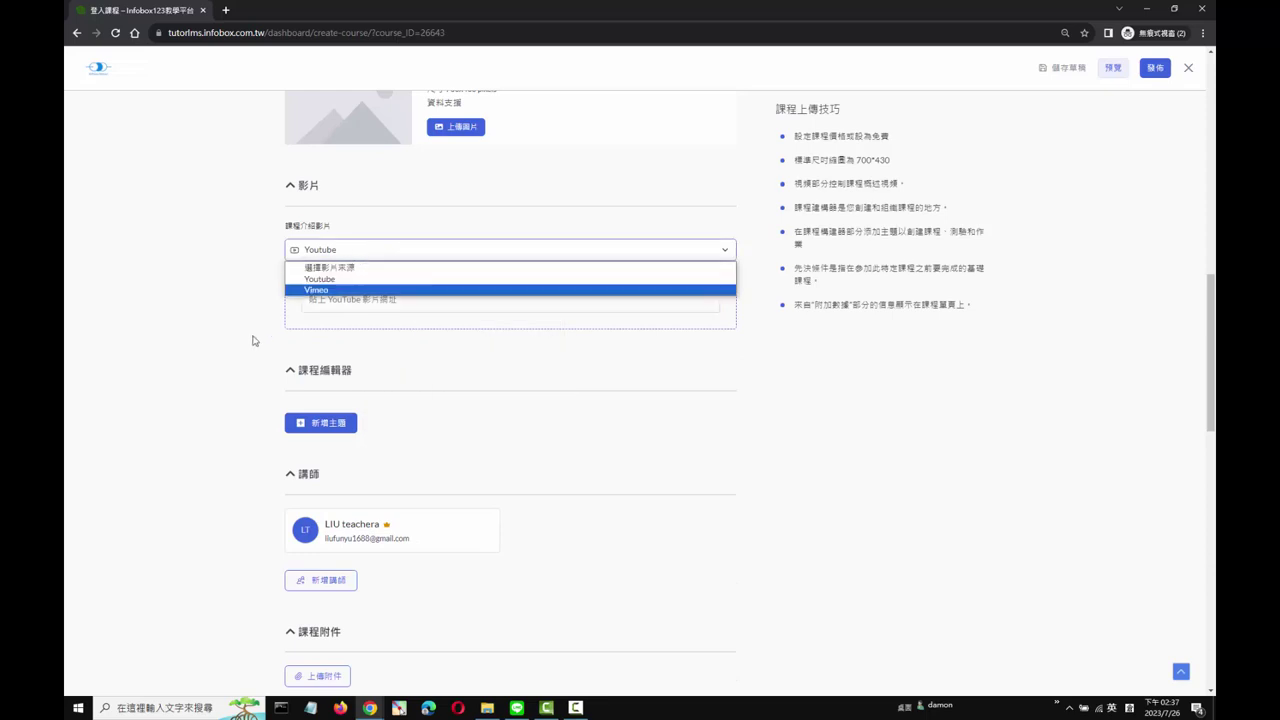
{"action": "left_click", "coordinate": [251, 340]}
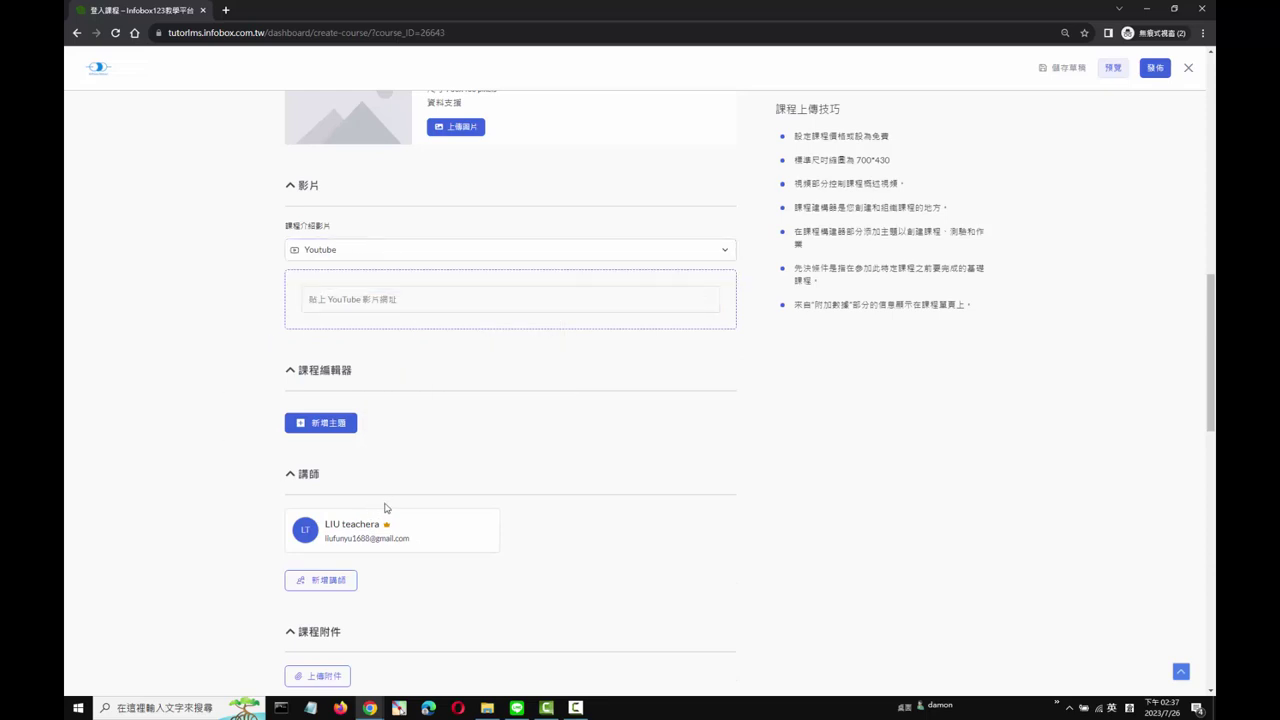
Step: Scroll back to the top and close the course-creation form
{"action": "scroll", "coordinate": [700, 490], "scroll_direction": "up", "scroll_amount": 6}
{"action": "scroll", "coordinate": [724, 466], "scroll_direction": "up", "scroll_amount": 3}
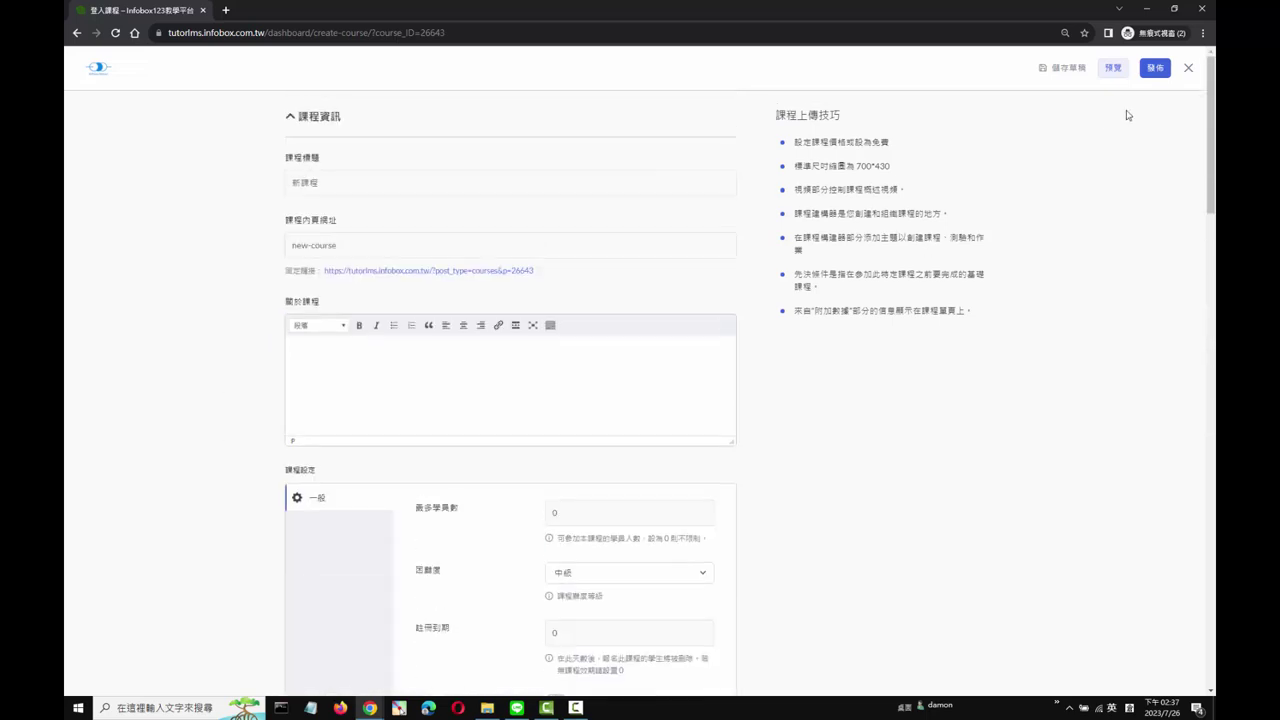
{"action": "left_click", "coordinate": [1189, 68]}
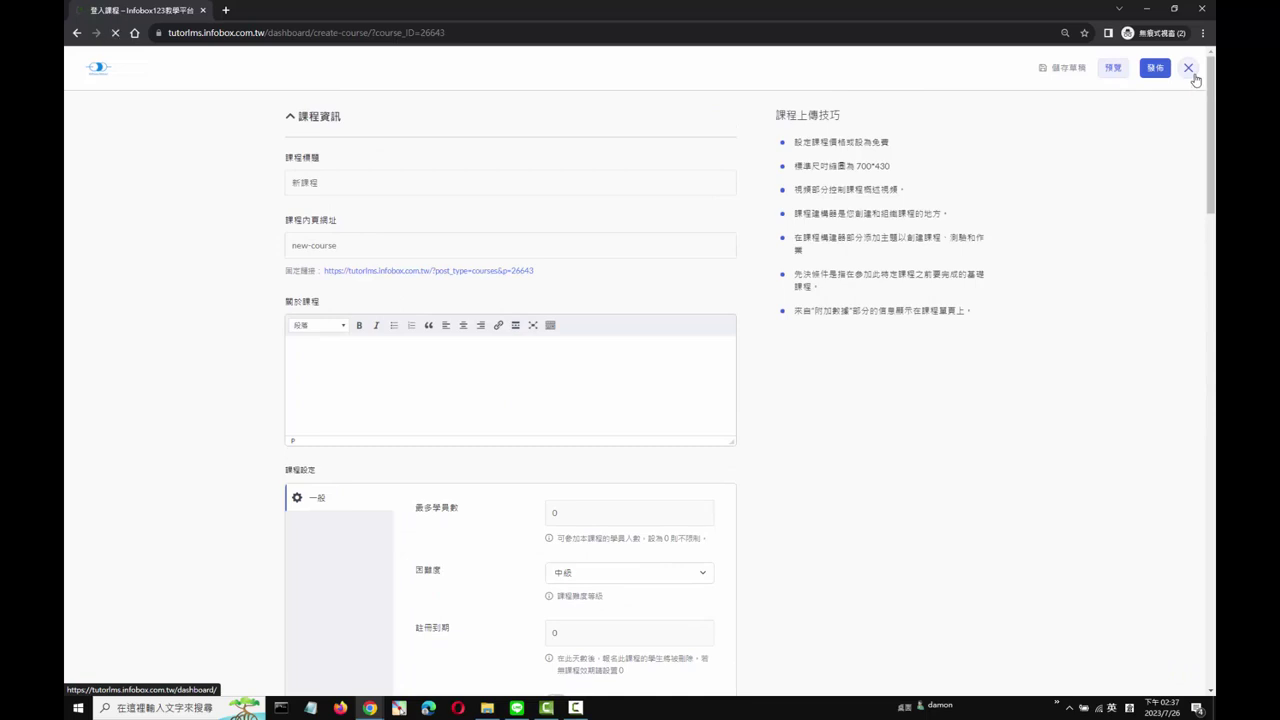
Step: Visit 我的課程 and 公告, then open 請款 and highlight the 無法提款 balance note
{"action": "left_click", "coordinate": [365, 473]}
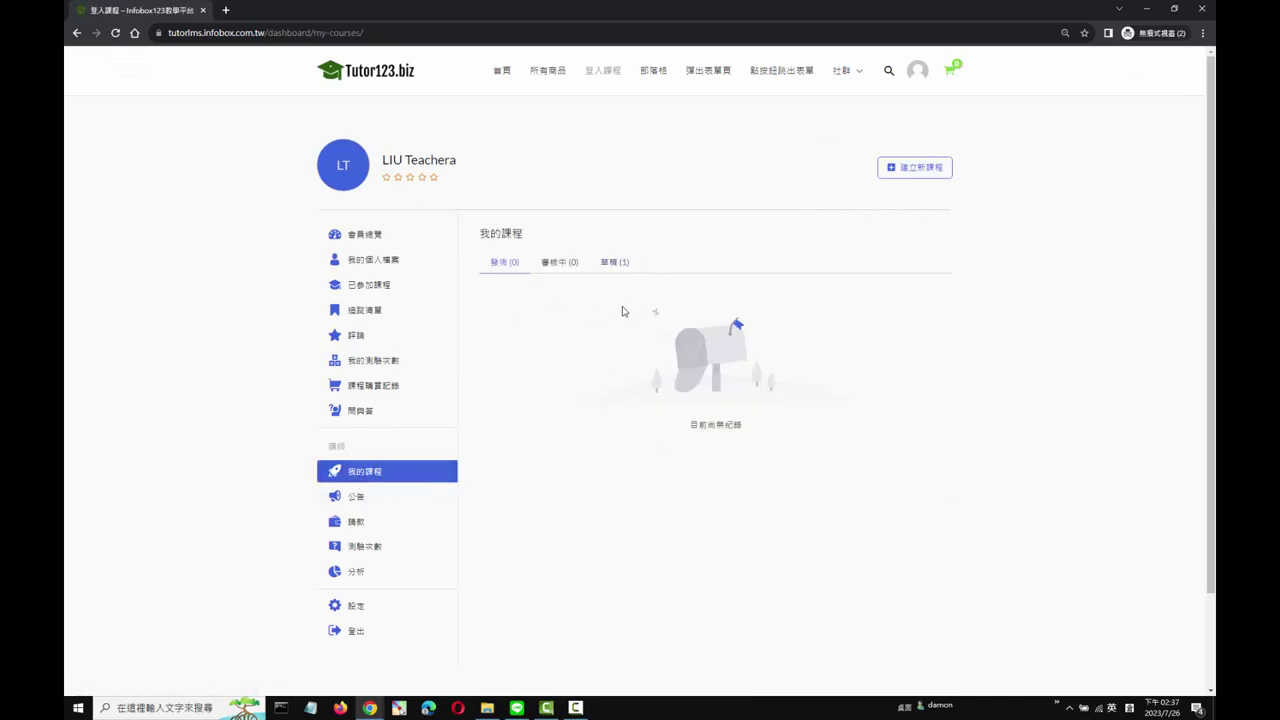
{"action": "left_click", "coordinate": [355, 500]}
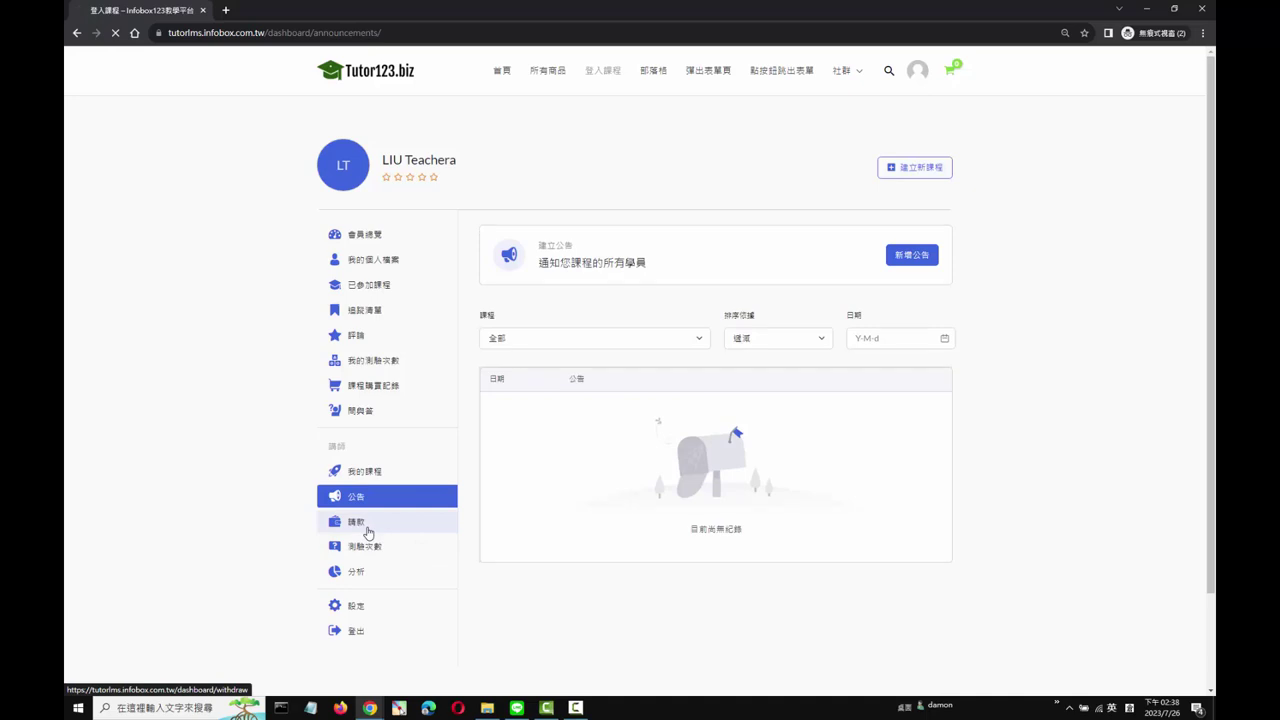
{"action": "left_click", "coordinate": [366, 530]}
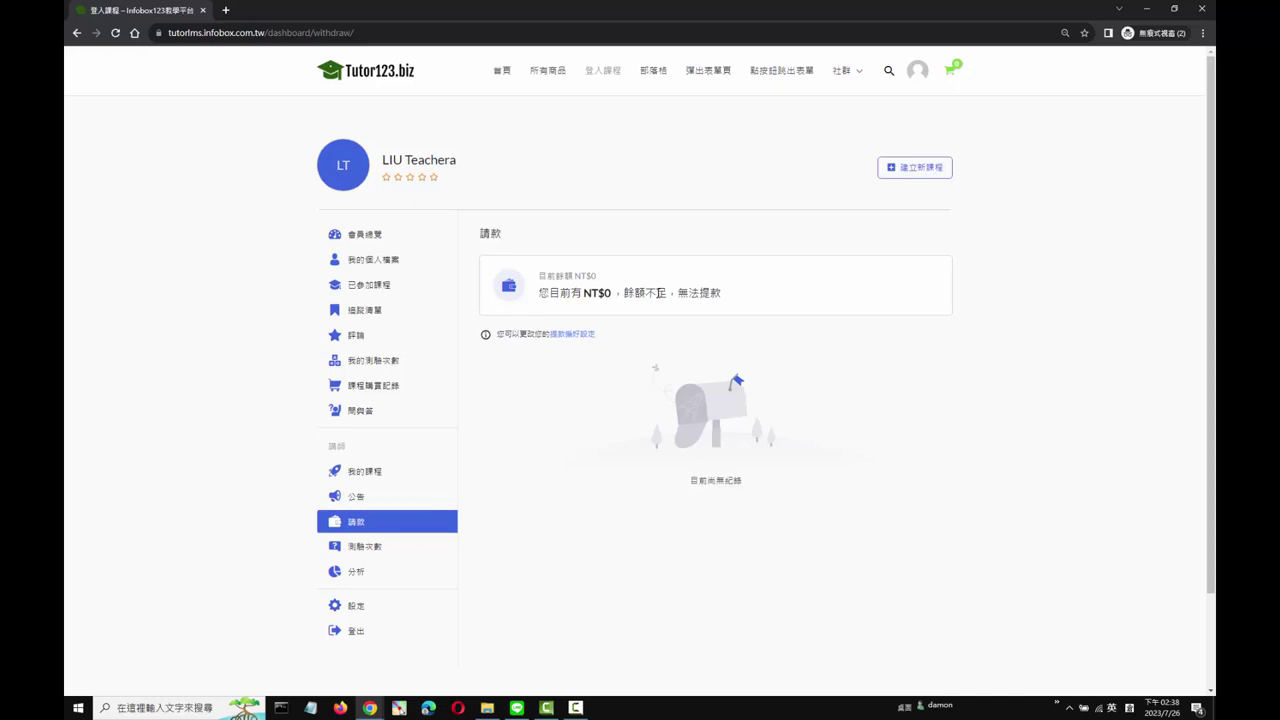
{"action": "left_click_drag", "start_coordinate": [680, 293], "coordinate": [728, 296]}
Step: Choose 銀行轉帳 in withdrawal preferences and autofill the bank account number and bank name
{"action": "left_click", "coordinate": [571, 338]}
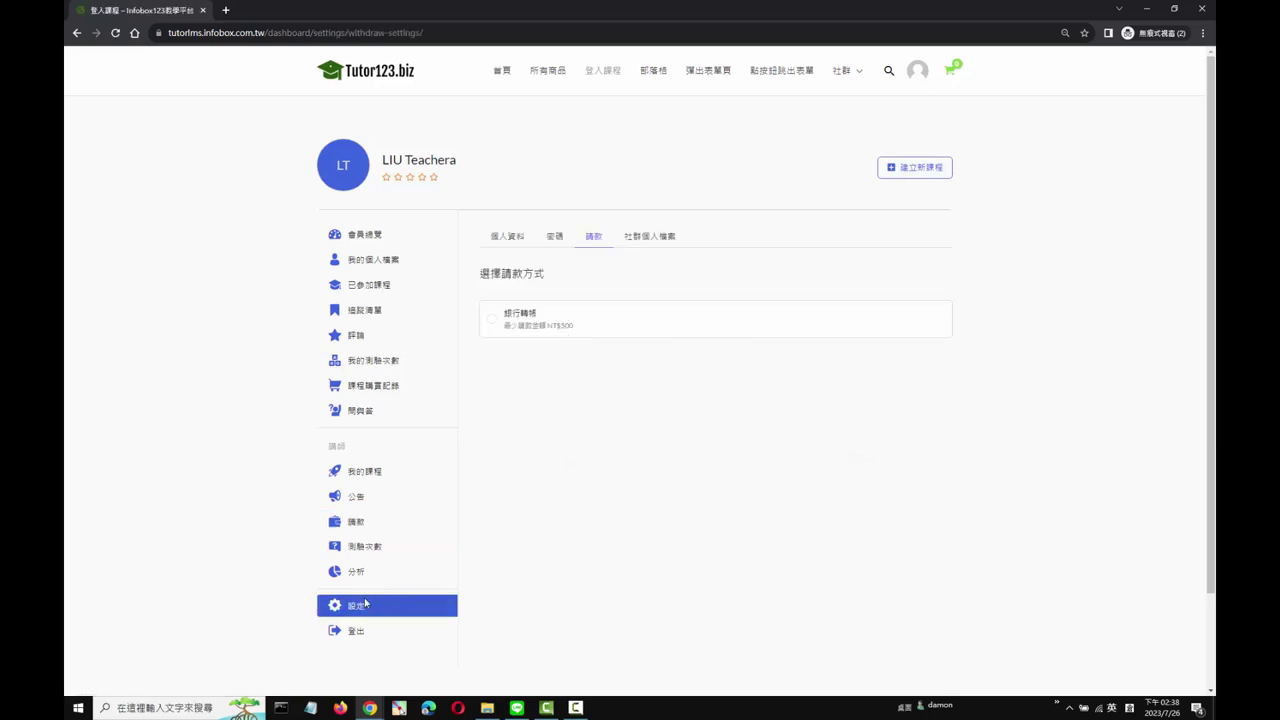
{"action": "left_click", "coordinate": [489, 322]}
{"action": "left_click", "coordinate": [536, 395]}
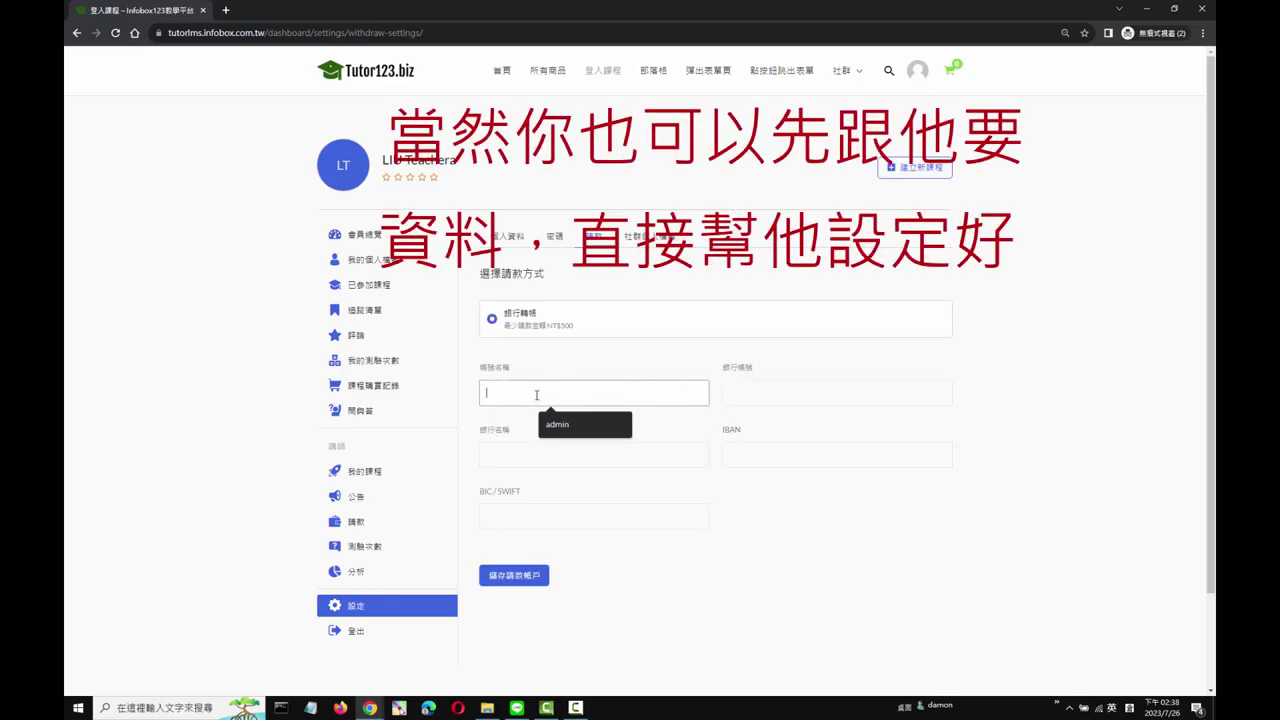
{"action": "left_click", "coordinate": [750, 399]}
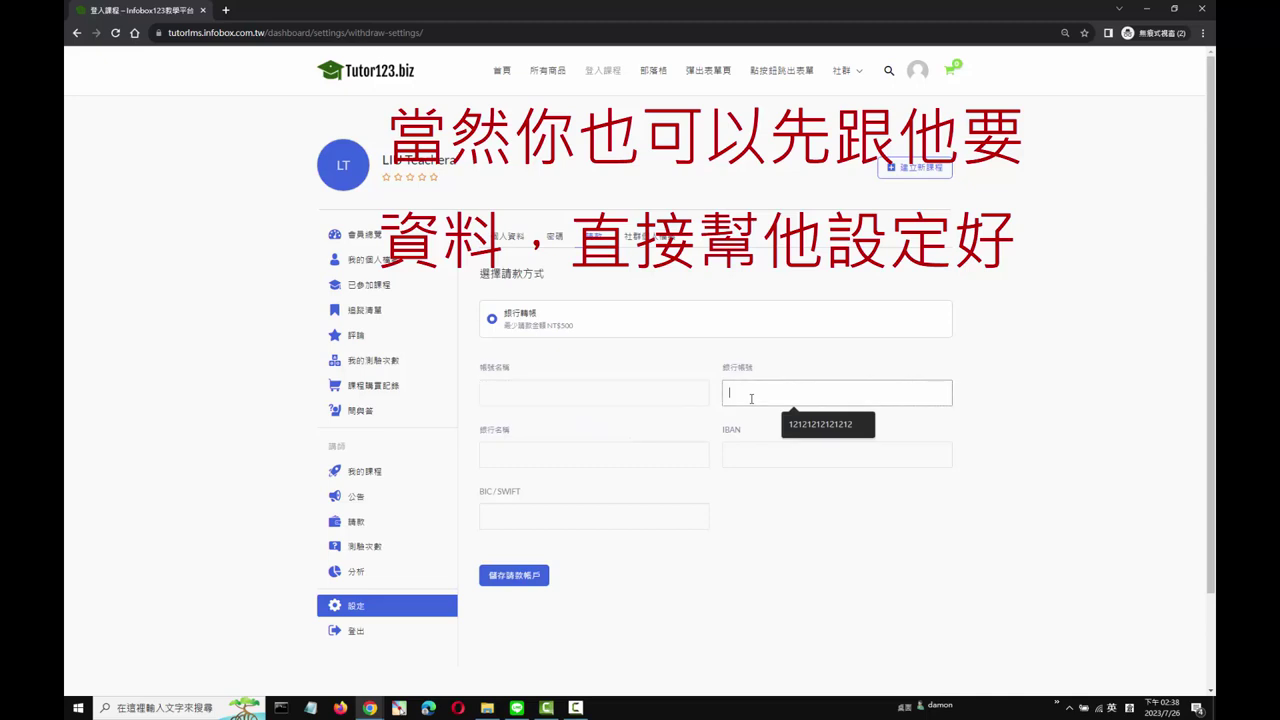
{"action": "left_click", "coordinate": [567, 455]}
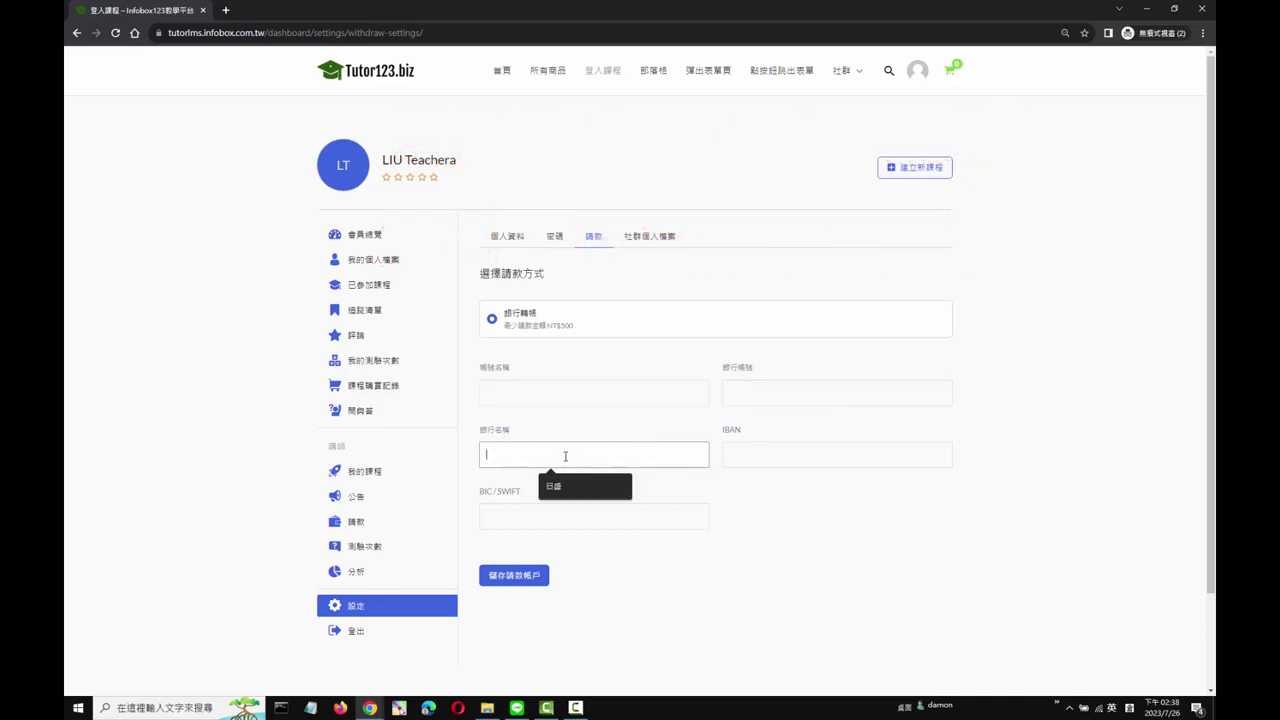
{"action": "left_click", "coordinate": [585, 486]}
{"action": "left_click", "coordinate": [800, 393]}
{"action": "left_click", "coordinate": [829, 423]}
Step: Enter the account holder's name, set the bank to 台北富邦商業銀行 中正分行, and save
{"action": "left_click", "coordinate": [571, 391]}
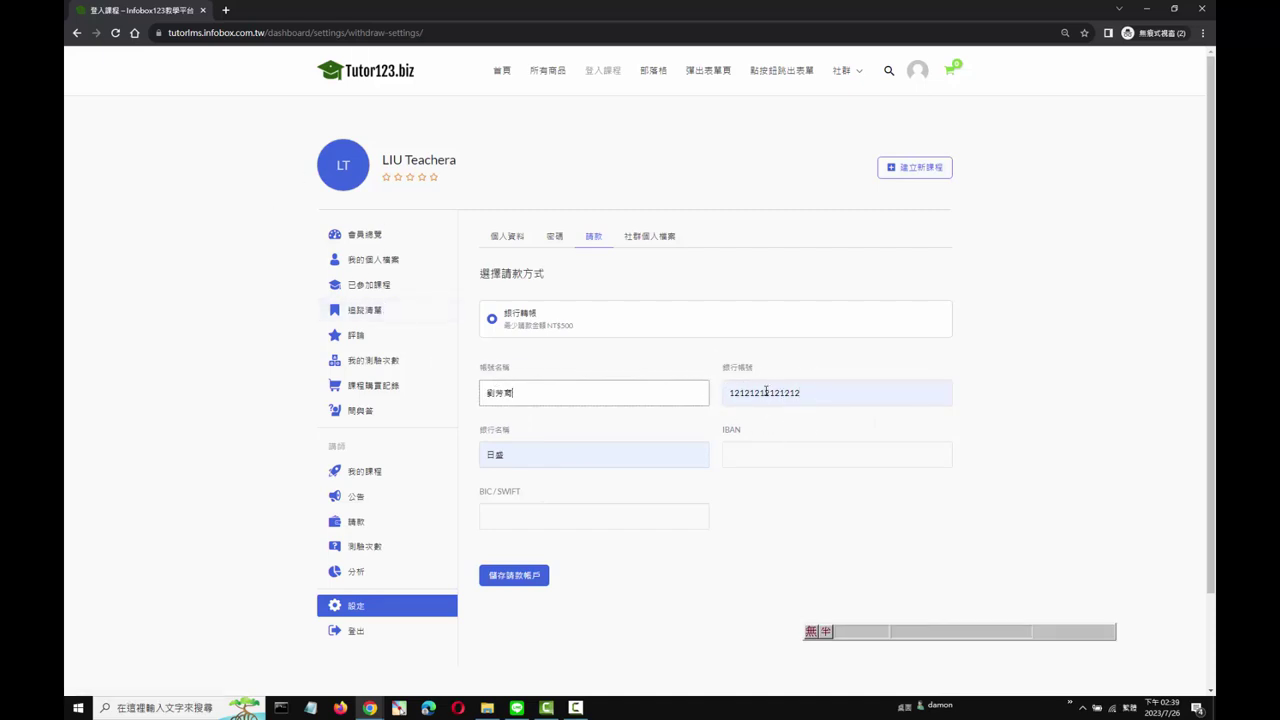
{"action": "left_click", "coordinate": [518, 455]}
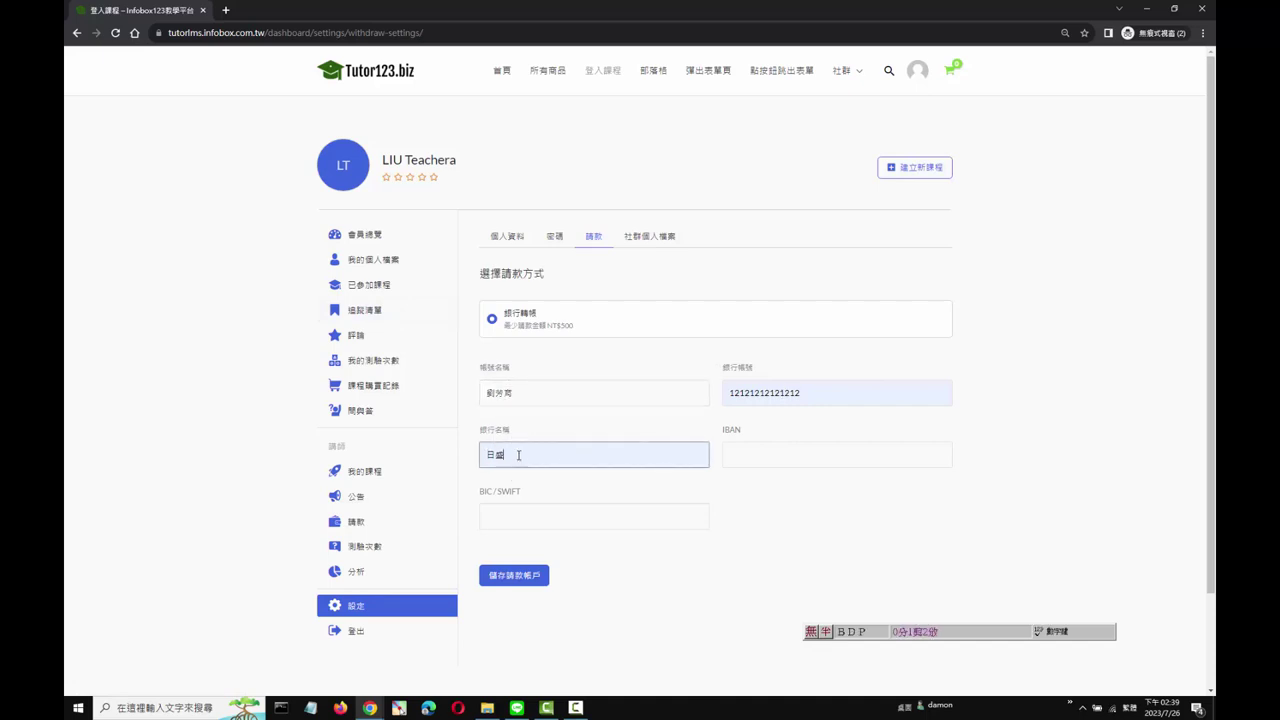
{"action": "key", "text": "ctrl+a"}
{"action": "type", "text": "台北富邦商業銀行 中正分行"}
{"action": "left_click", "coordinate": [519, 578]}
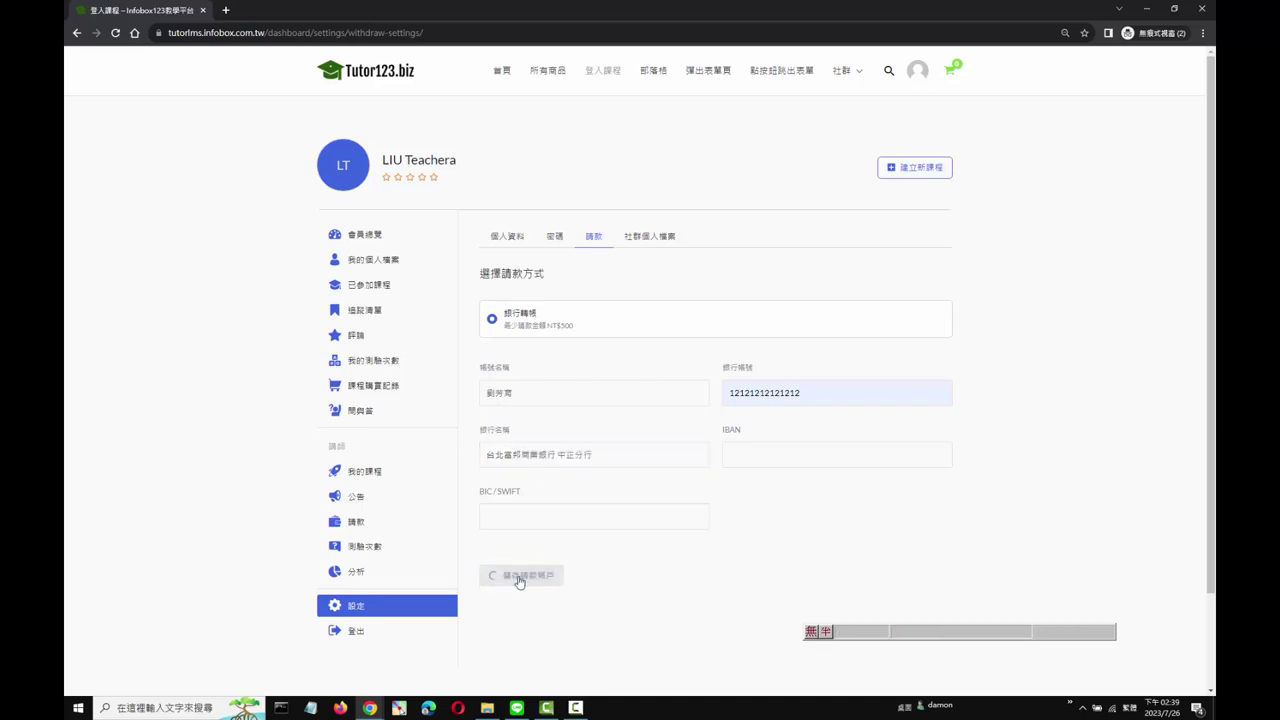
{"action": "left_click", "coordinate": [553, 244]}
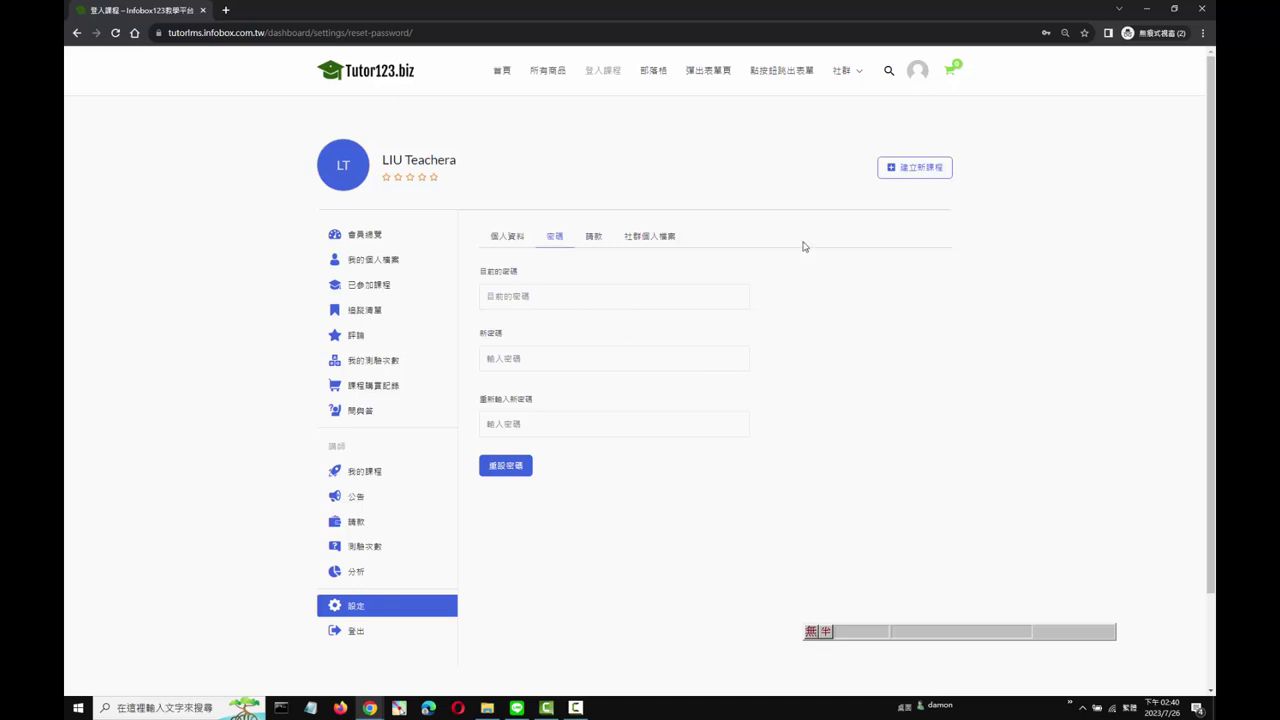
Step: Go back to the 請款 withdrawal page from the dashboard sidebar
{"action": "left_click", "coordinate": [370, 523]}
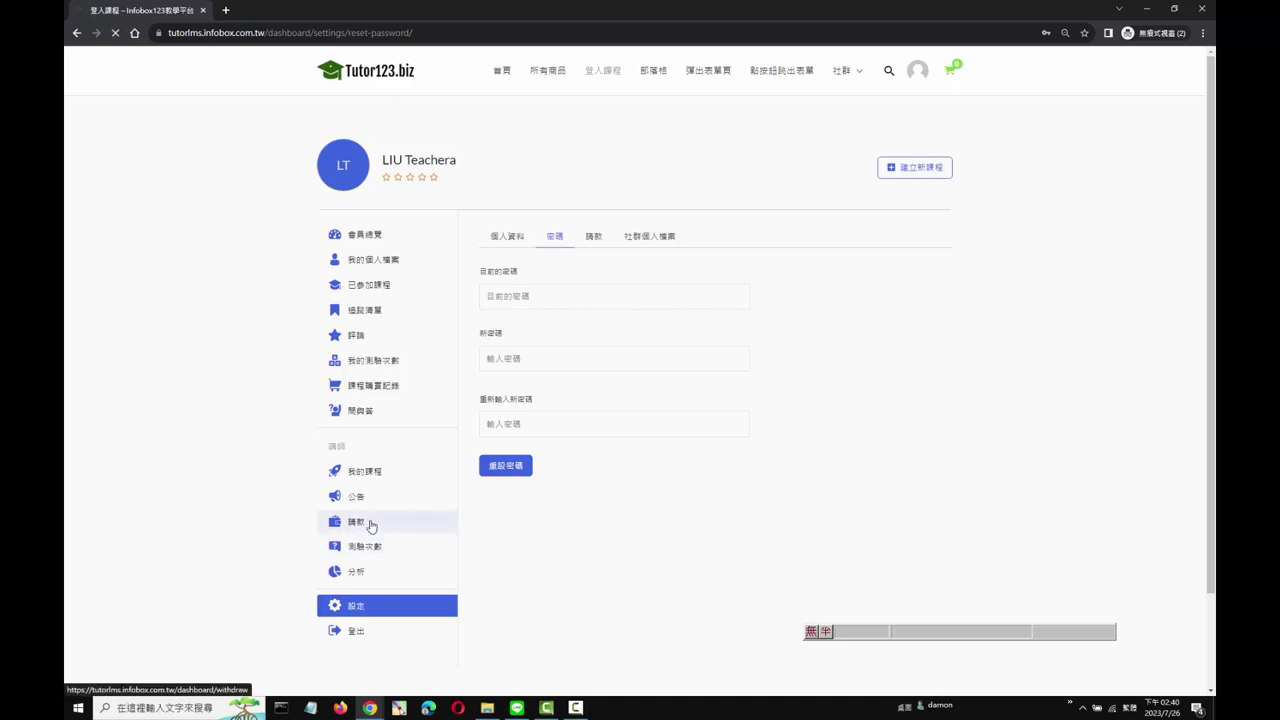